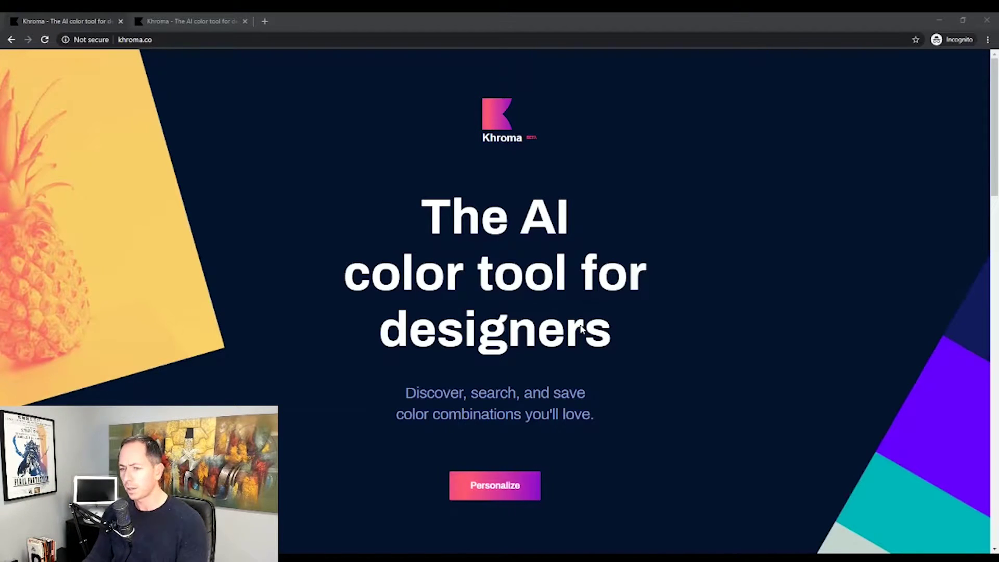
Bring up the Khroma training page in the second browser tab
{"action": "left_click", "coordinate": [320, 19]}
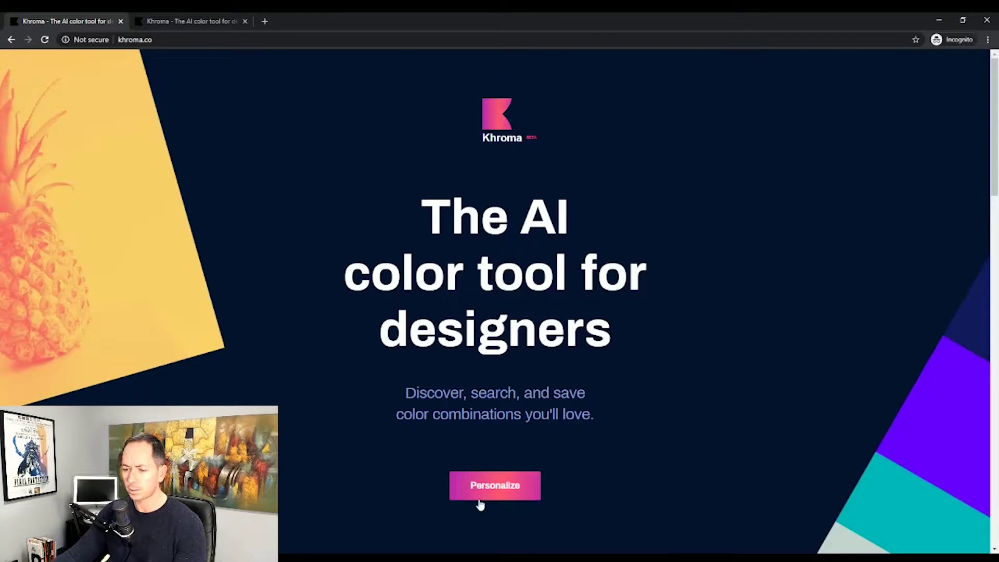
{"action": "left_click", "coordinate": [202, 24]}
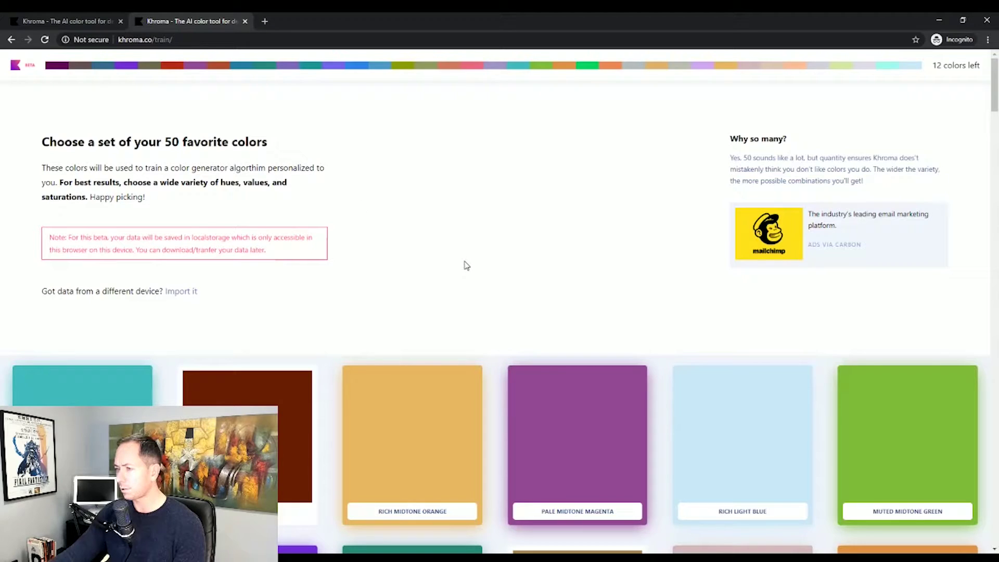
{"action": "scroll", "coordinate": [528, 254], "scroll_direction": "down", "scroll_amount": 3}
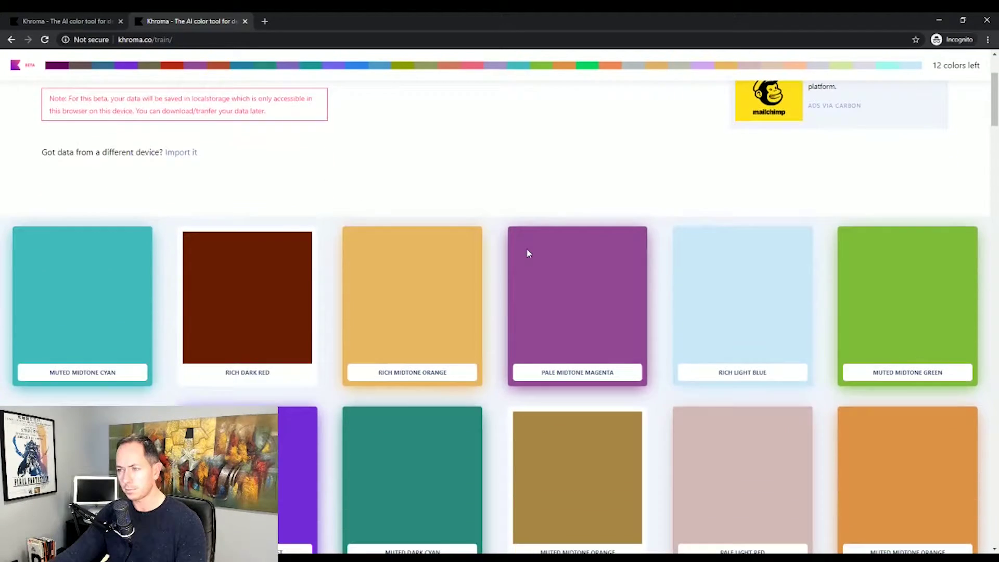
{"action": "scroll", "coordinate": [529, 254], "scroll_direction": "up", "scroll_amount": 3}
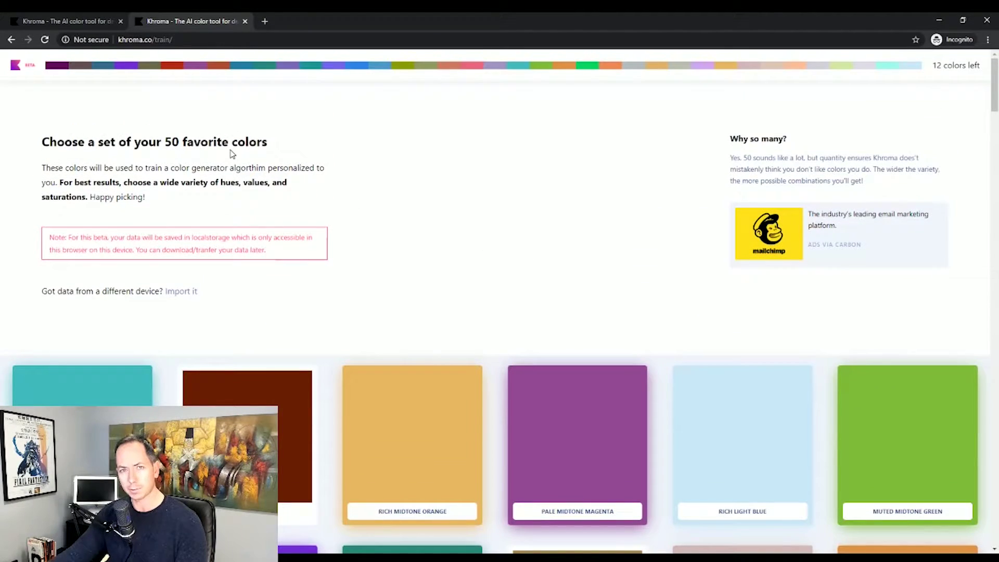
{"action": "scroll", "coordinate": [504, 188], "scroll_direction": "down", "scroll_amount": 1}
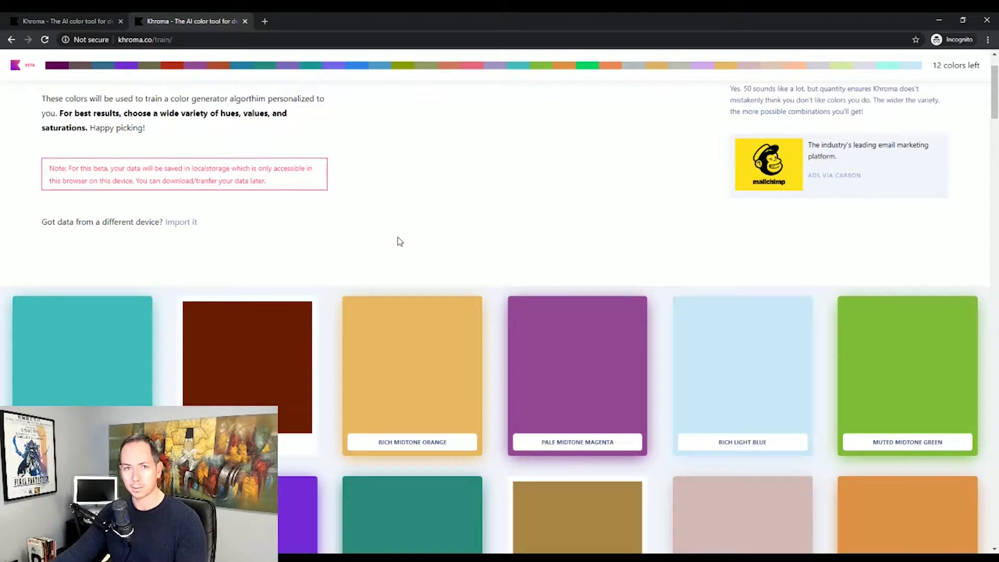
{"action": "scroll", "coordinate": [399, 241], "scroll_direction": "down", "scroll_amount": 1}
{"action": "scroll", "coordinate": [399, 241], "scroll_direction": "up", "scroll_amount": 2}
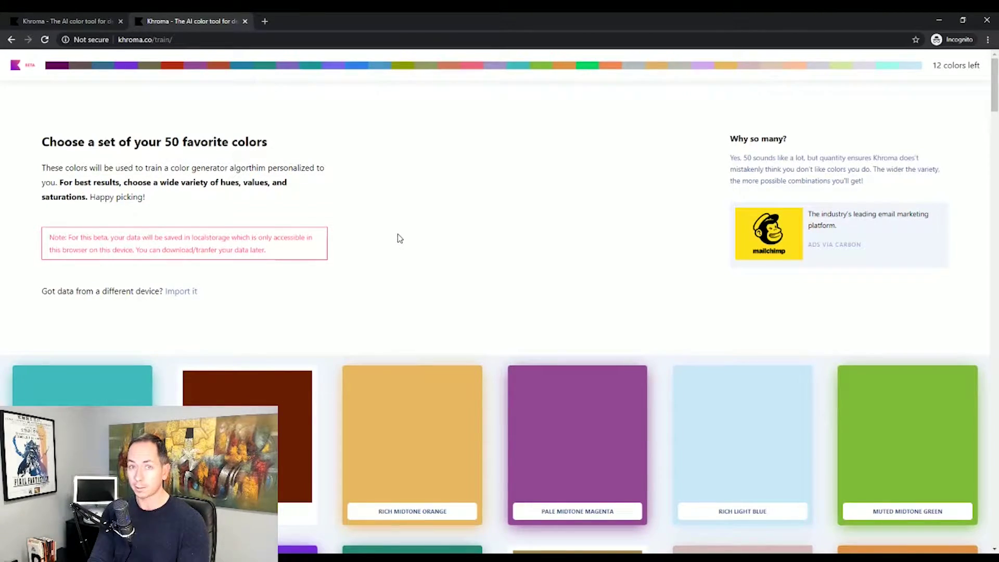
{"action": "scroll", "coordinate": [485, 240], "scroll_direction": "down", "scroll_amount": 8}
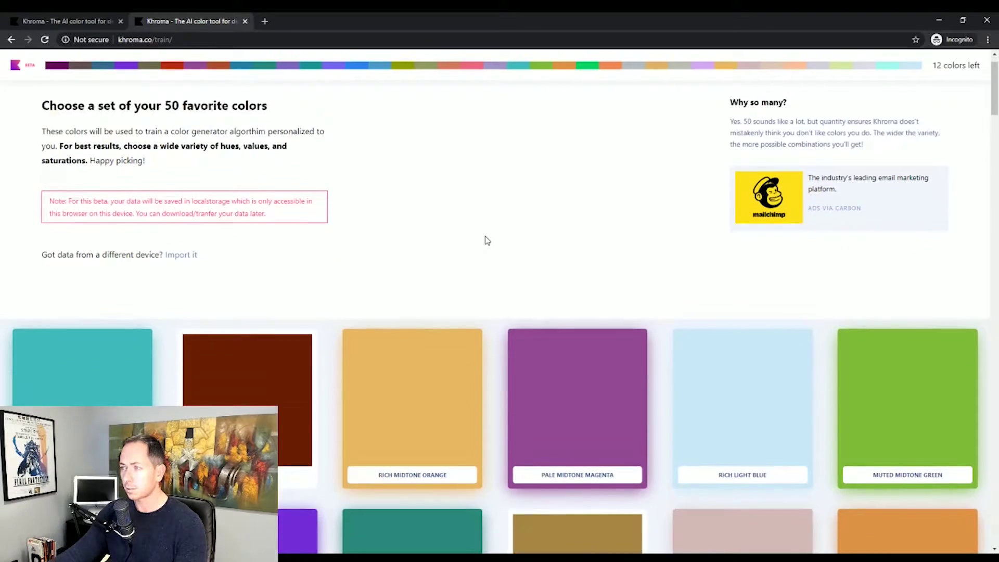
{"action": "scroll", "coordinate": [483, 255], "scroll_direction": "up", "scroll_amount": 4}
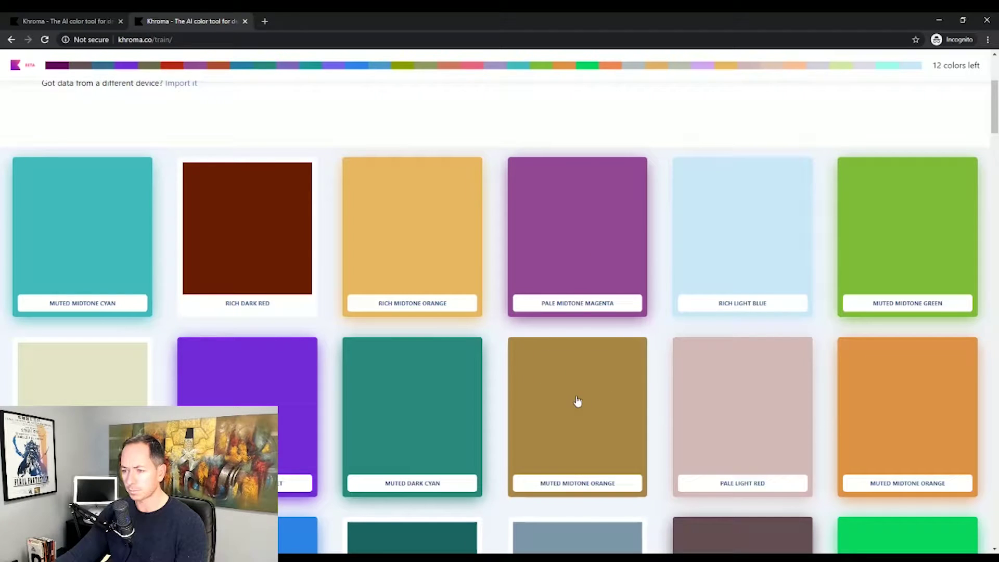
{"action": "scroll", "coordinate": [577, 312], "scroll_direction": "down", "scroll_amount": 20}
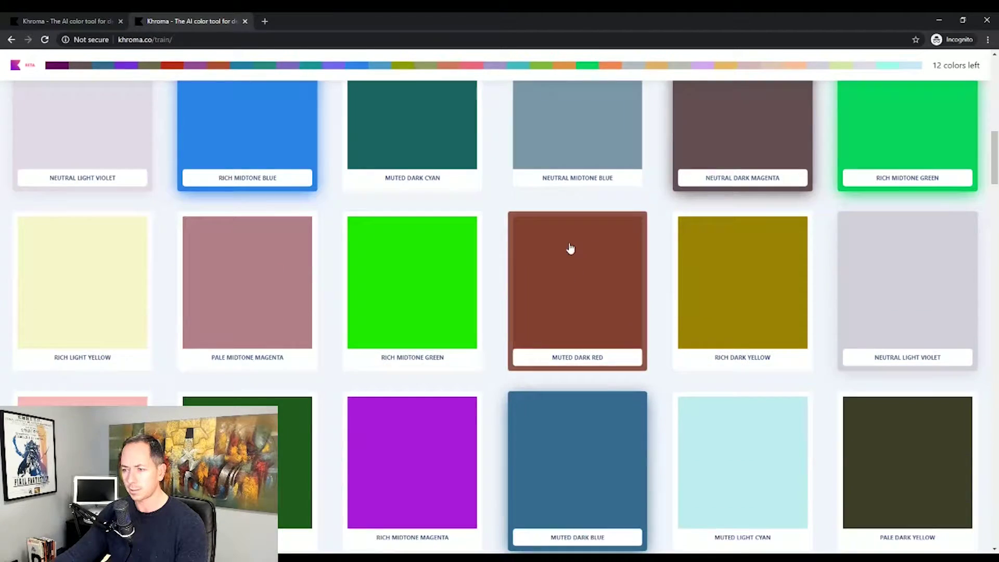
{"action": "scroll", "coordinate": [564, 204], "scroll_direction": "down", "scroll_amount": 20}
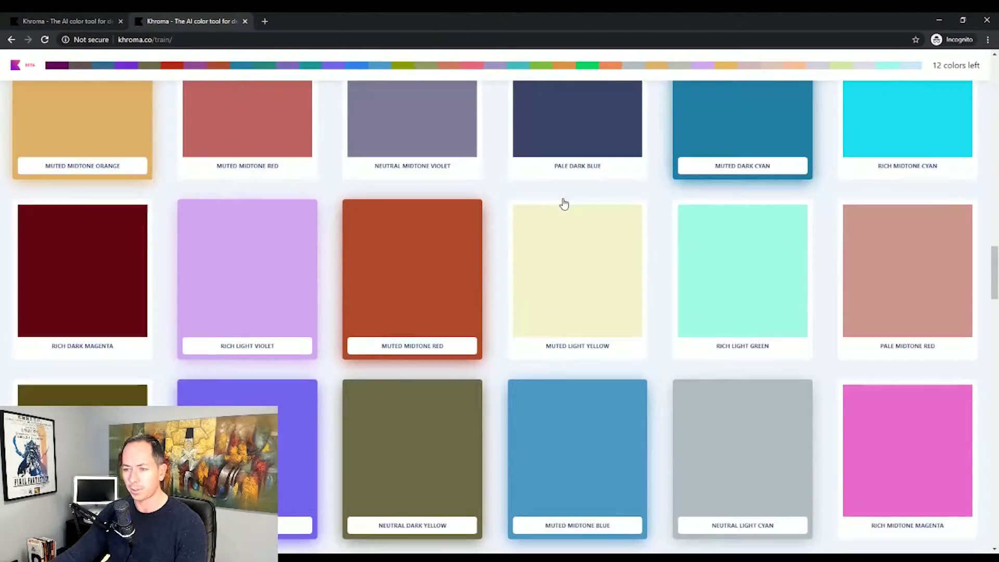
{"action": "scroll", "coordinate": [564, 204], "scroll_direction": "down", "scroll_amount": 3}
{"action": "scroll", "coordinate": [564, 204], "scroll_direction": "up", "scroll_amount": 1}
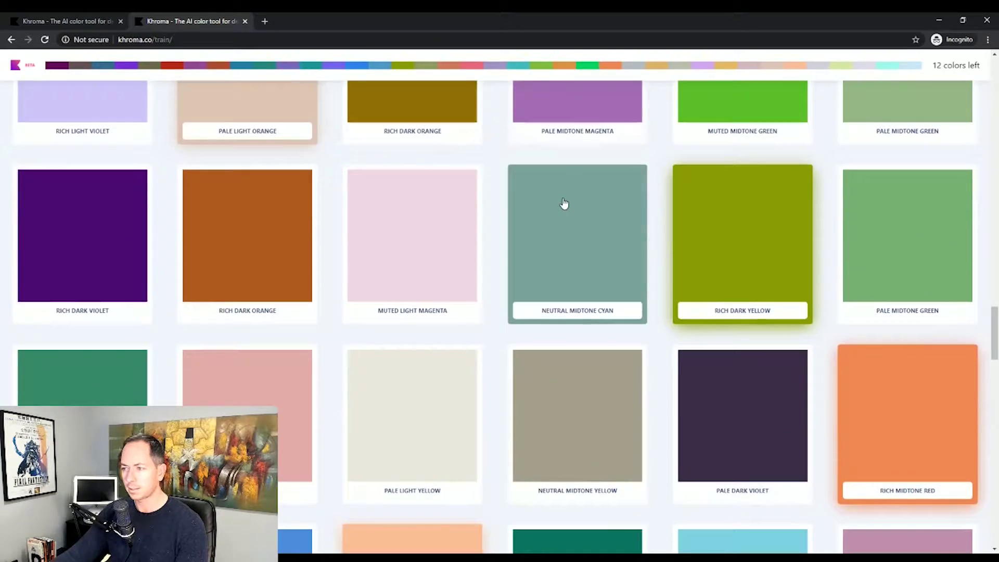
{"action": "scroll", "coordinate": [565, 205], "scroll_direction": "down", "scroll_amount": 8}
{"action": "scroll", "coordinate": [564, 206], "scroll_direction": "down", "scroll_amount": 1}
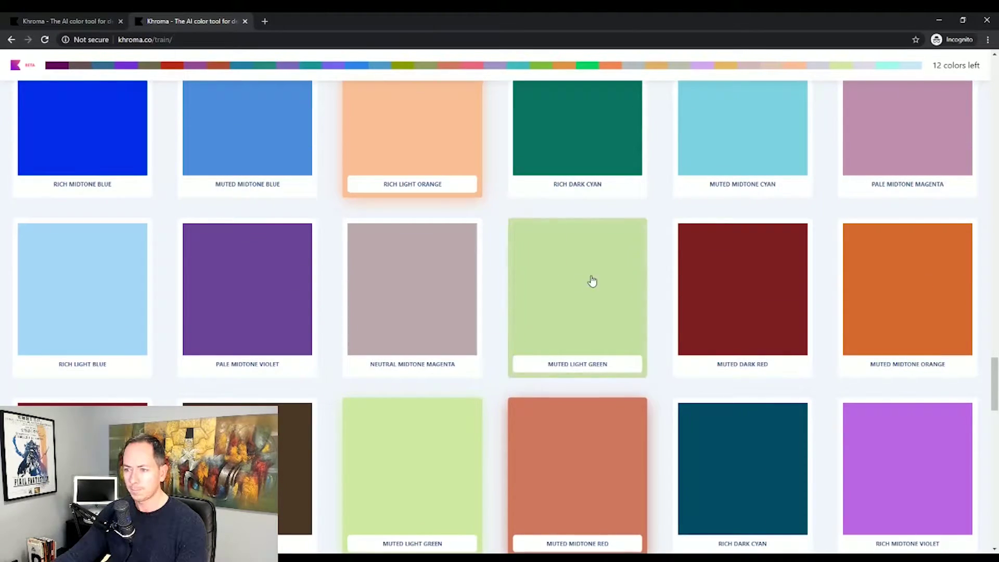
Add Muted Light Green, Muted Midtone Orange, Rich Light Yellow, Neutral Light Cyan and Pale Midtone Blue
{"action": "scroll", "coordinate": [567, 293], "scroll_direction": "up", "scroll_amount": 1}
{"action": "scroll", "coordinate": [573, 294], "scroll_direction": "down", "scroll_amount": 2}
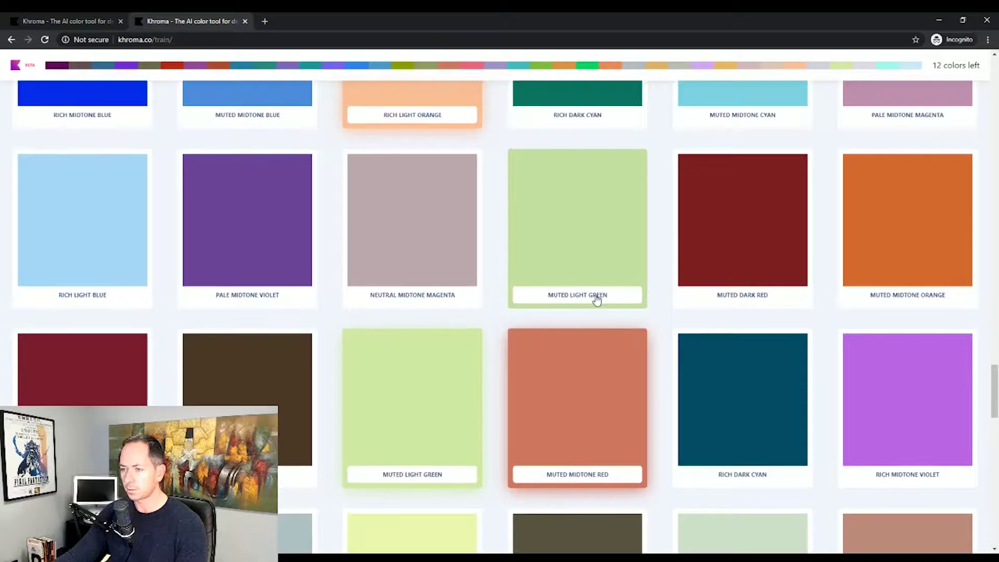
{"action": "left_click", "coordinate": [565, 243]}
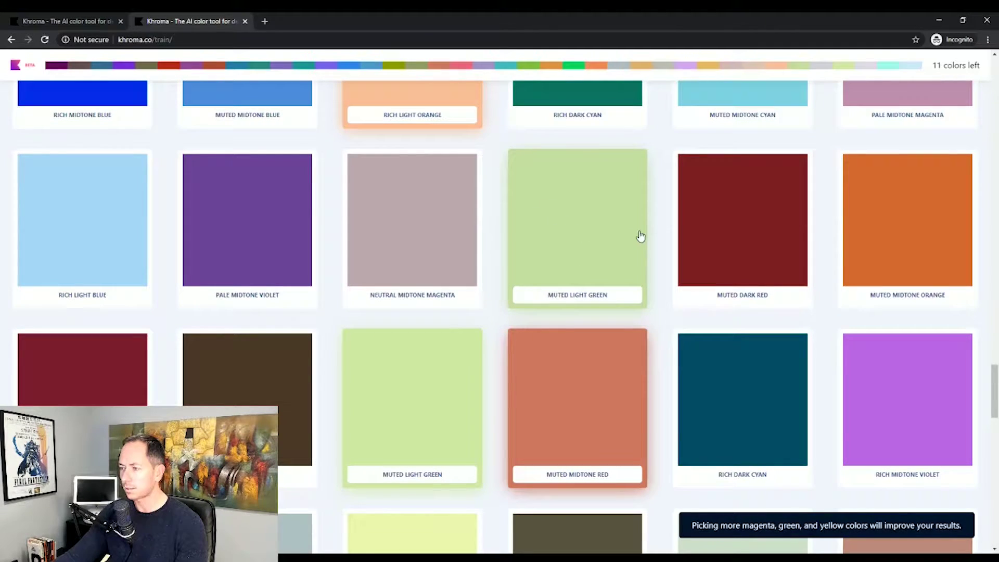
{"action": "left_click", "coordinate": [899, 235]}
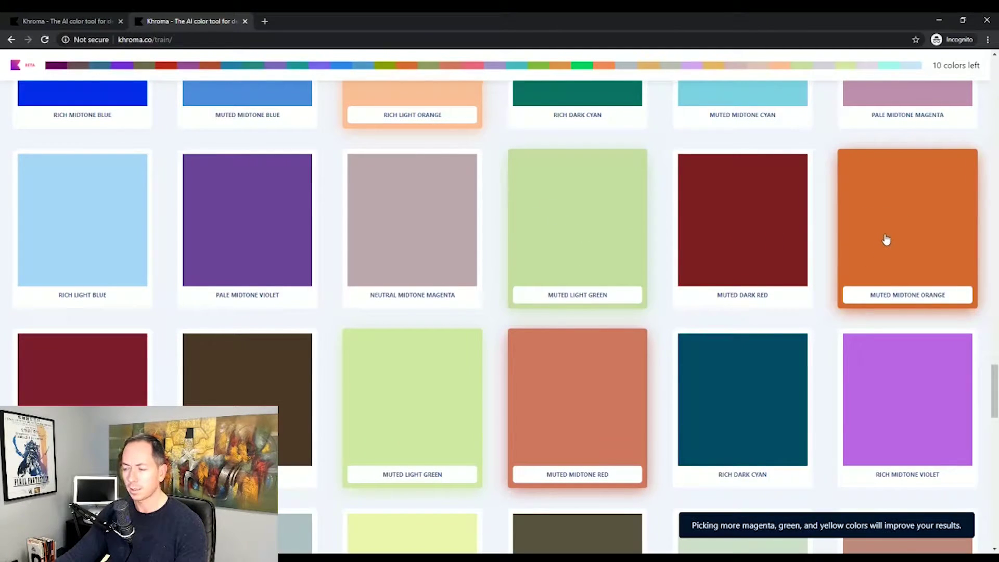
{"action": "scroll", "coordinate": [859, 234], "scroll_direction": "down", "scroll_amount": 5}
{"action": "scroll", "coordinate": [827, 235], "scroll_direction": "down", "scroll_amount": 3}
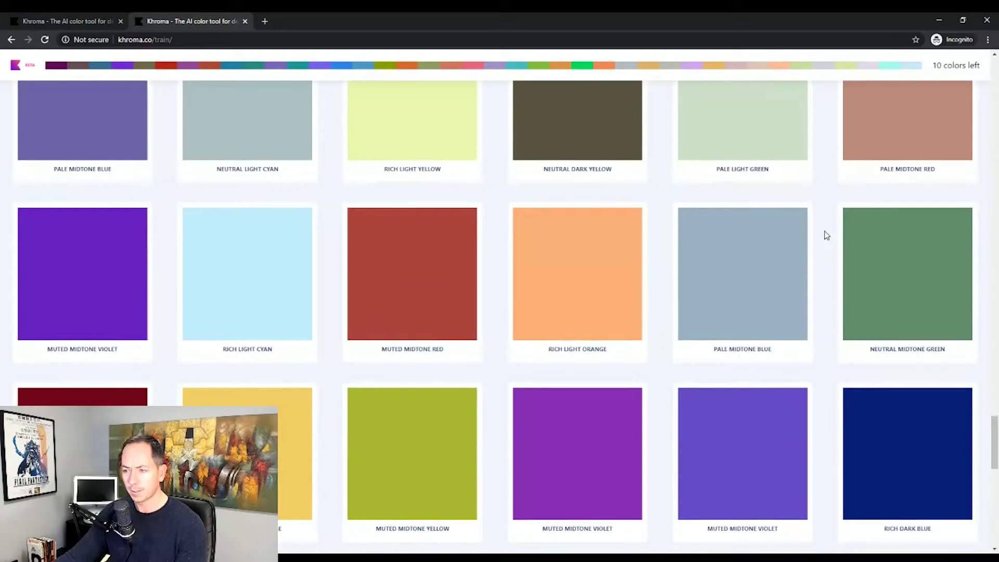
{"action": "scroll", "coordinate": [439, 208], "scroll_direction": "up", "scroll_amount": 1}
{"action": "left_click", "coordinate": [419, 196]}
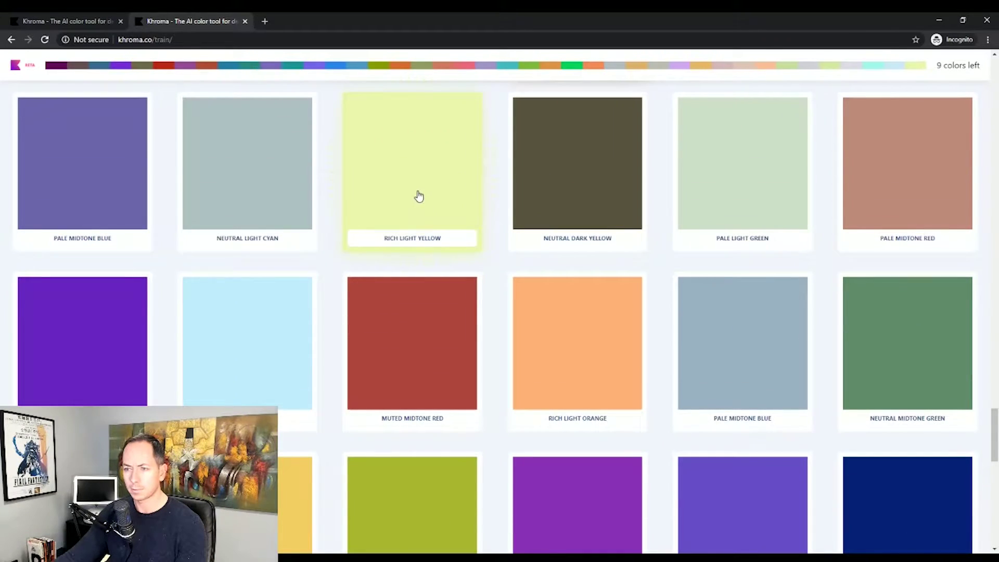
{"action": "left_click", "coordinate": [231, 192]}
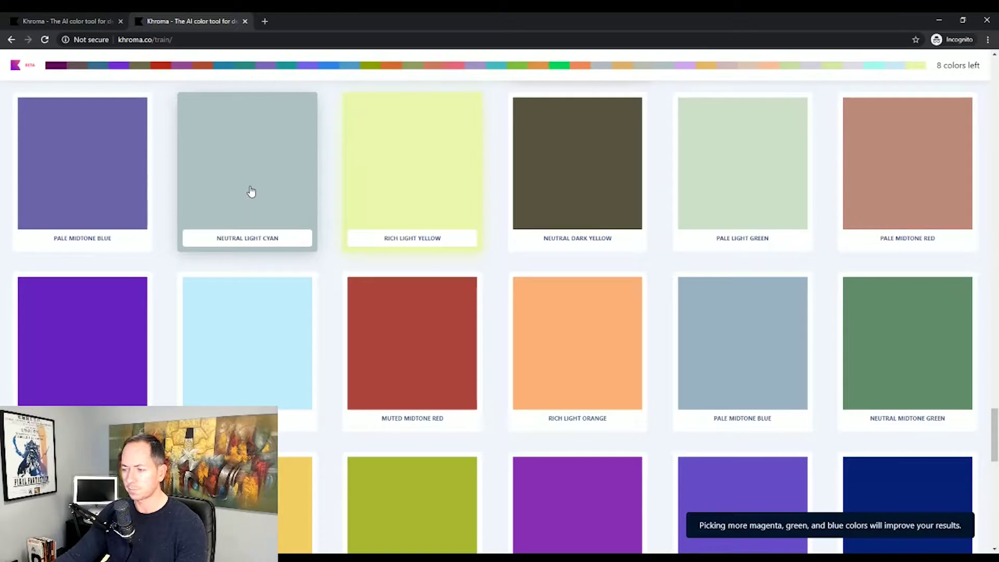
{"action": "left_click", "coordinate": [86, 205]}
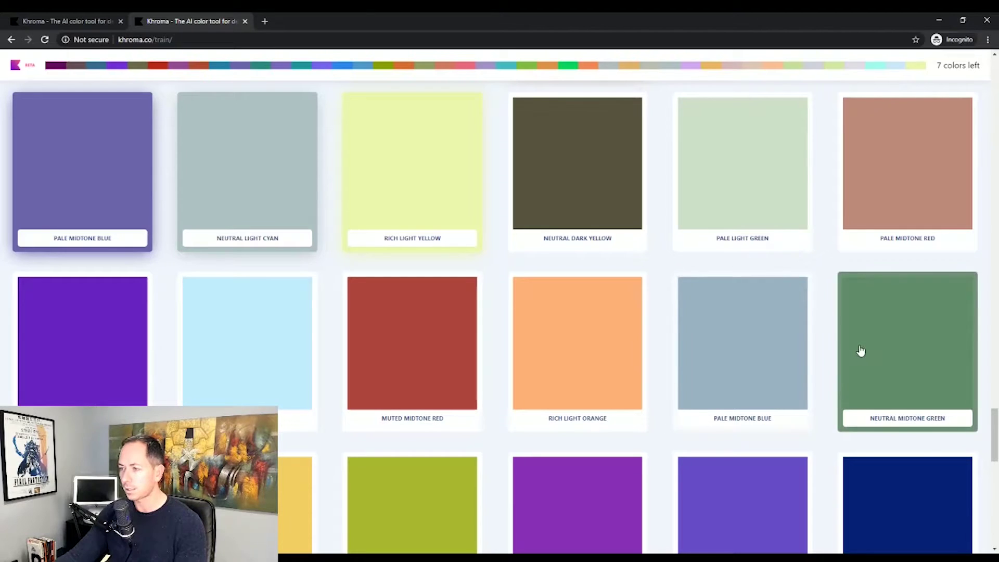
Add Pale Light Green, Neutral Midtone Green, Rich Midtone Orange, Rich Midtone Red, Pale Midtone Green and Muted Midtone Blue
{"action": "left_click", "coordinate": [714, 196]}
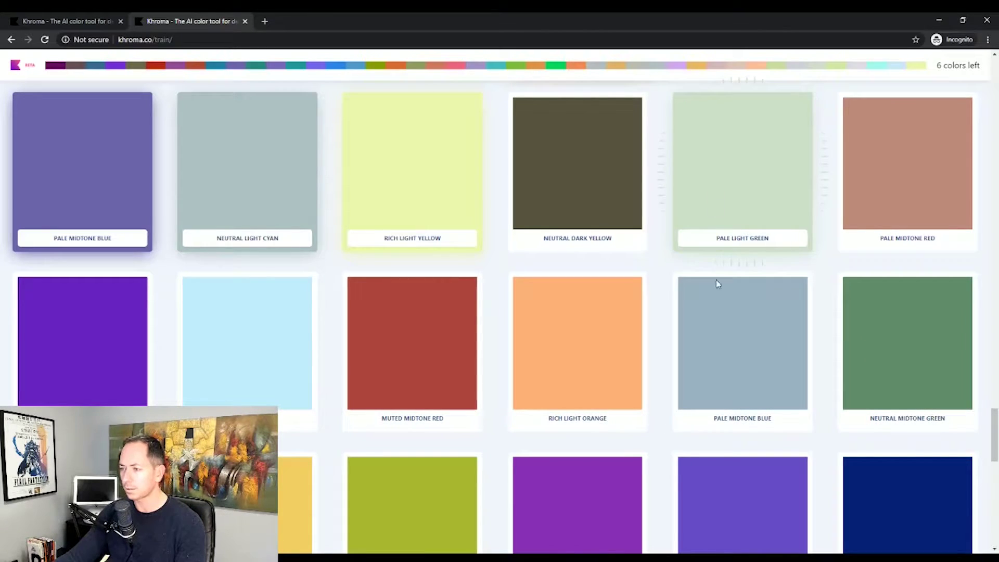
{"action": "left_click", "coordinate": [904, 362]}
{"action": "scroll", "coordinate": [846, 359], "scroll_direction": "down", "scroll_amount": 4}
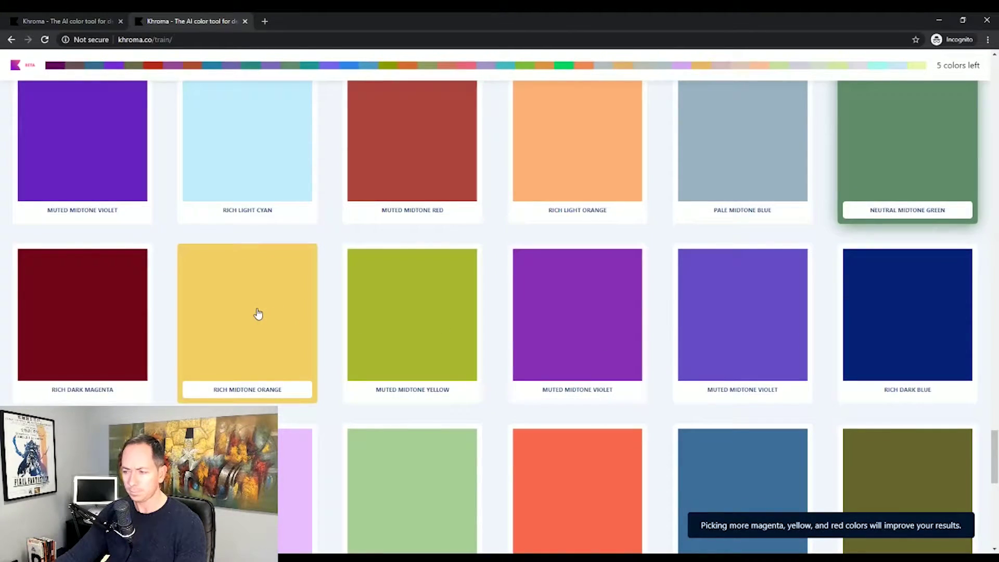
{"action": "left_click", "coordinate": [258, 315]}
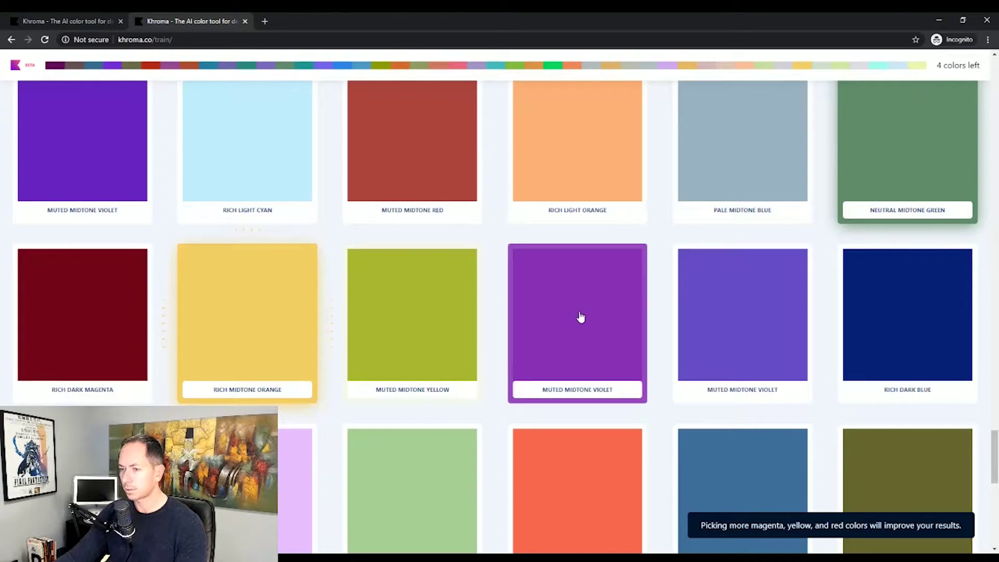
{"action": "scroll", "coordinate": [580, 316], "scroll_direction": "down", "scroll_amount": 2}
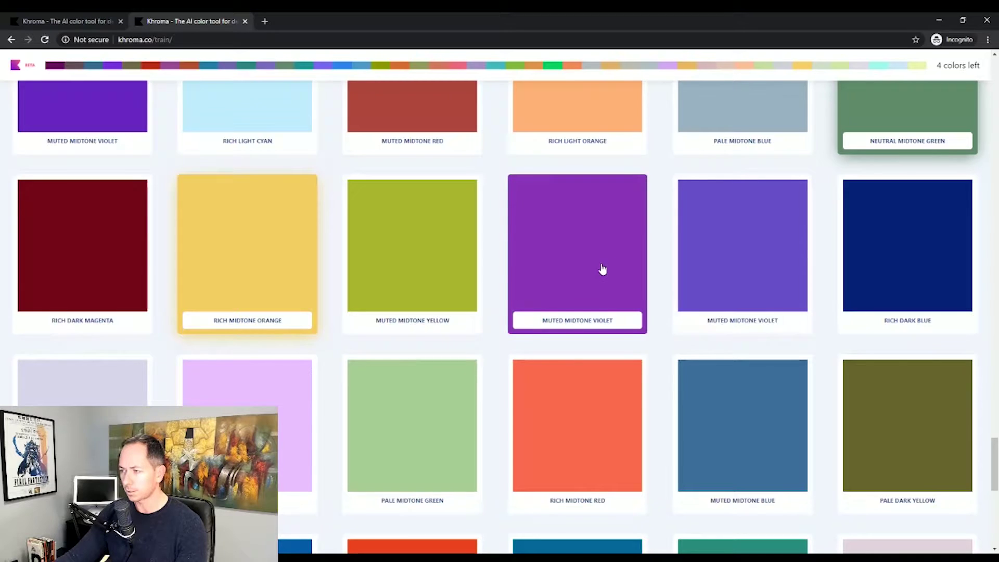
{"action": "scroll", "coordinate": [602, 270], "scroll_direction": "down", "scroll_amount": 4}
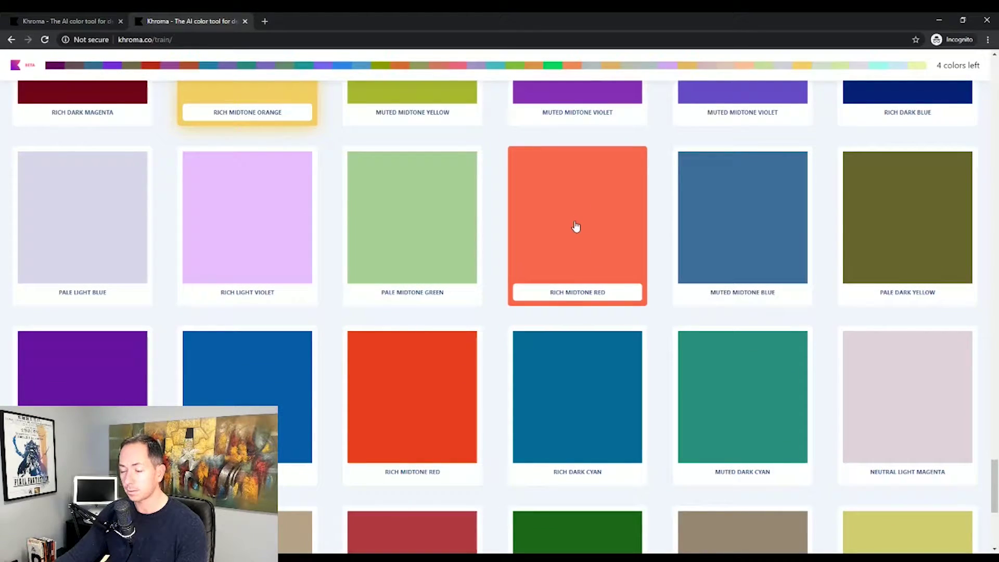
{"action": "left_click", "coordinate": [575, 229]}
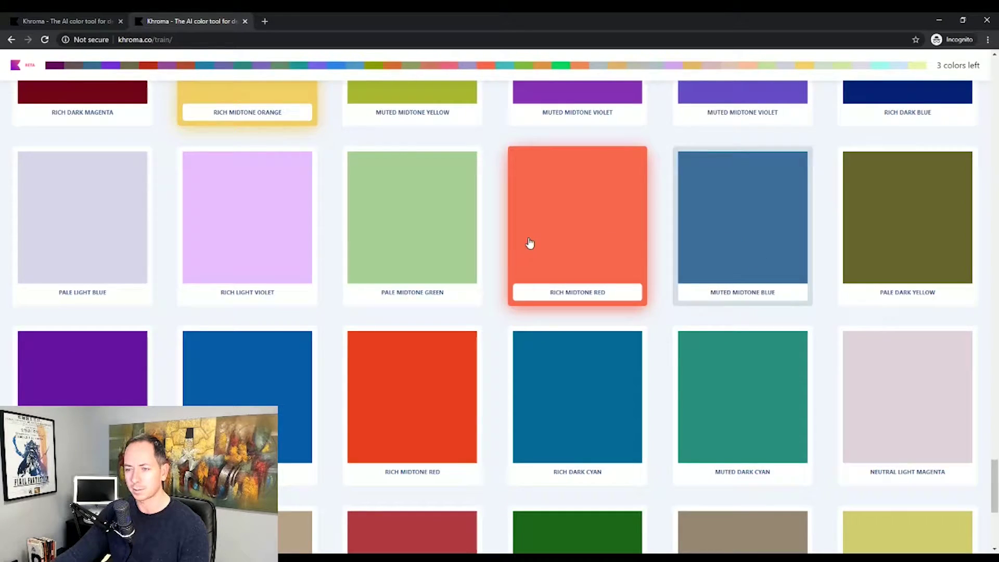
{"action": "left_click", "coordinate": [424, 244]}
{"action": "left_click", "coordinate": [752, 249]}
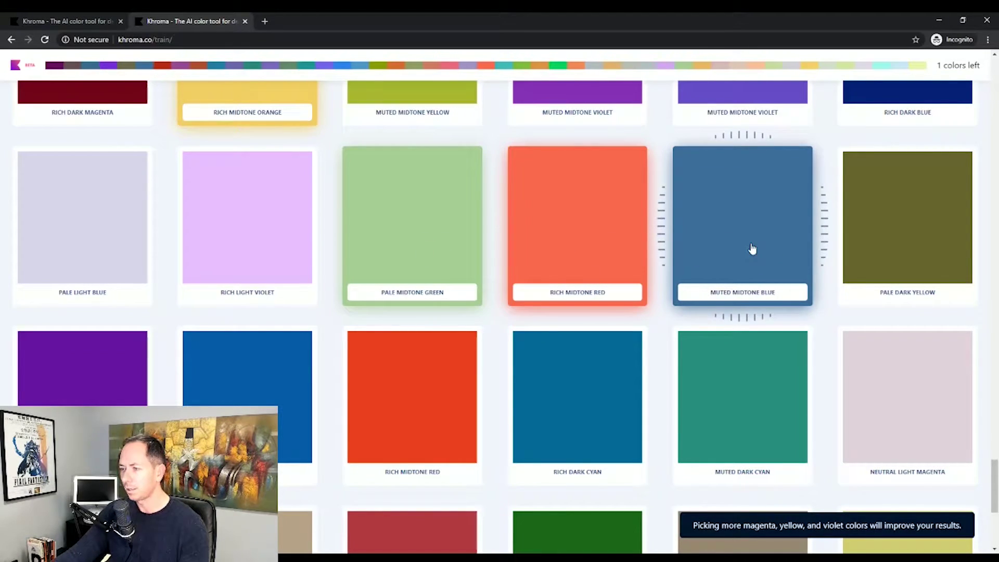
{"action": "scroll", "coordinate": [477, 290], "scroll_direction": "down", "scroll_amount": 3}
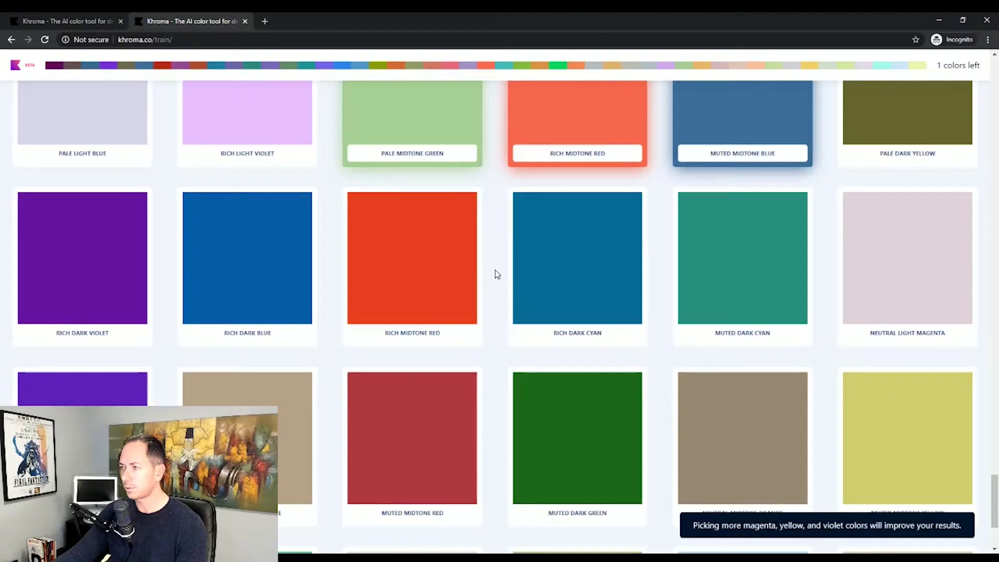
Pick Rich Midtone Red as the 50th colour and start training the generator
{"action": "left_click", "coordinate": [424, 267]}
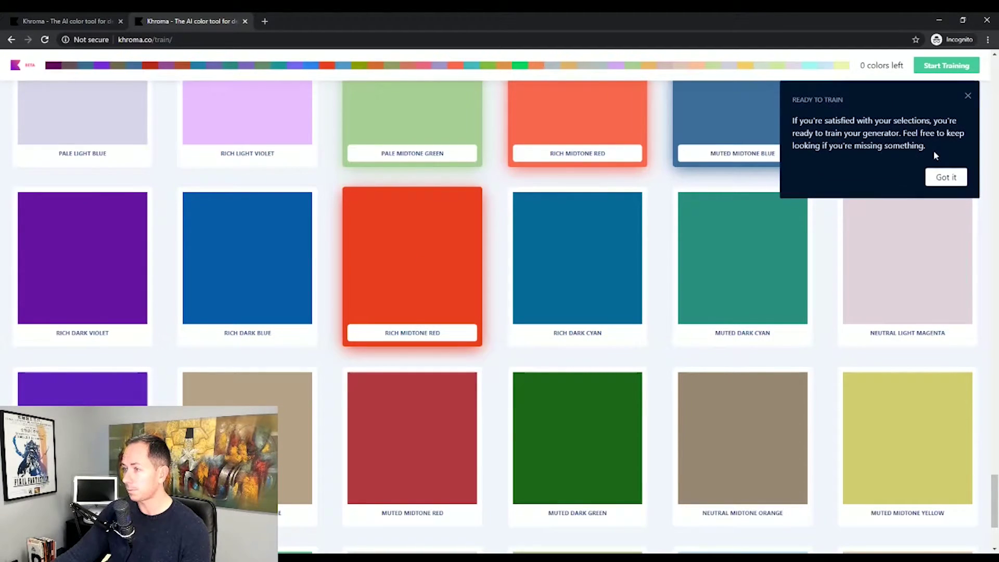
{"action": "left_click", "coordinate": [967, 99]}
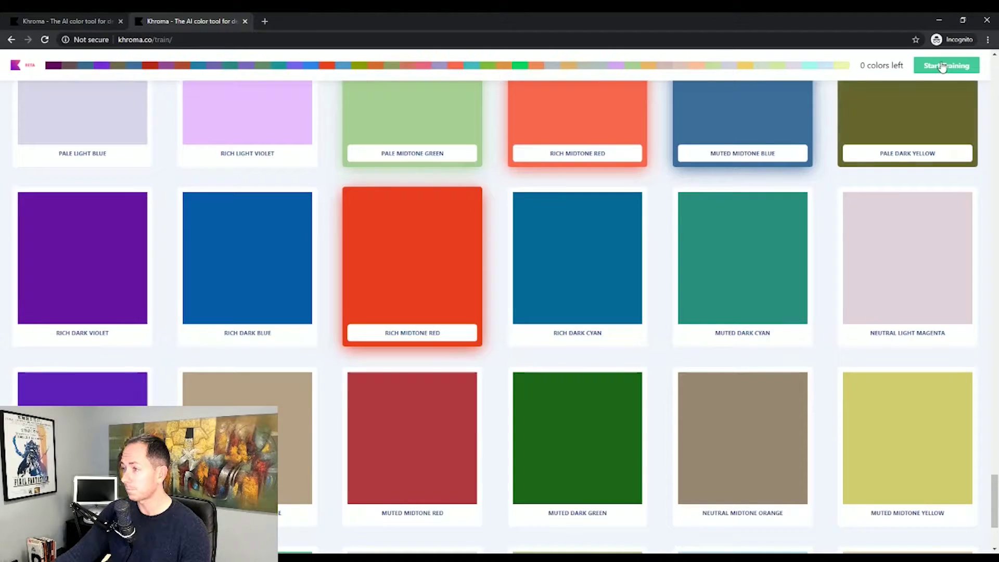
{"action": "left_click", "coordinate": [943, 66]}
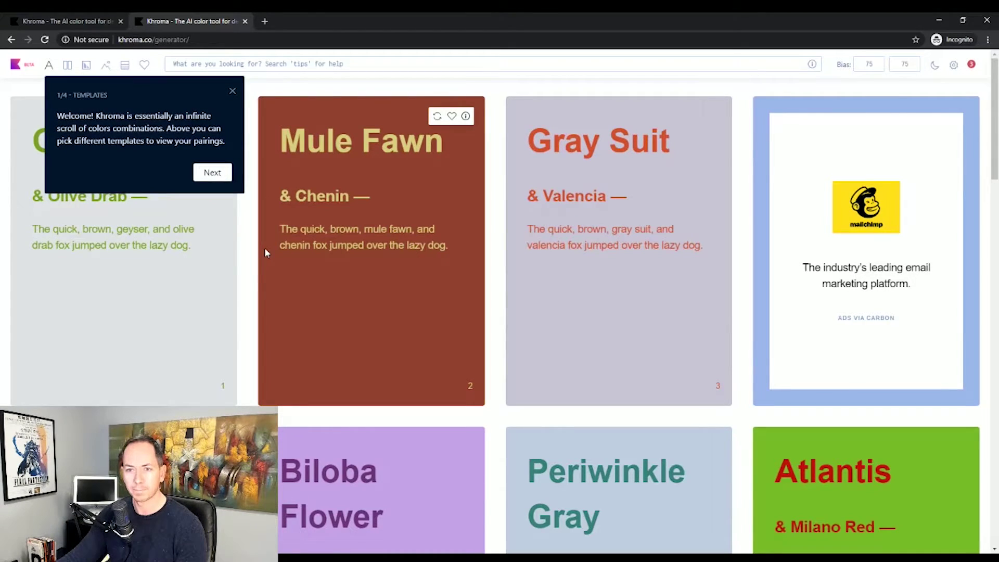
Close the 1/4 Templates tip and browse type pairings like Lola & Boston Blue
{"action": "left_click", "coordinate": [233, 94]}
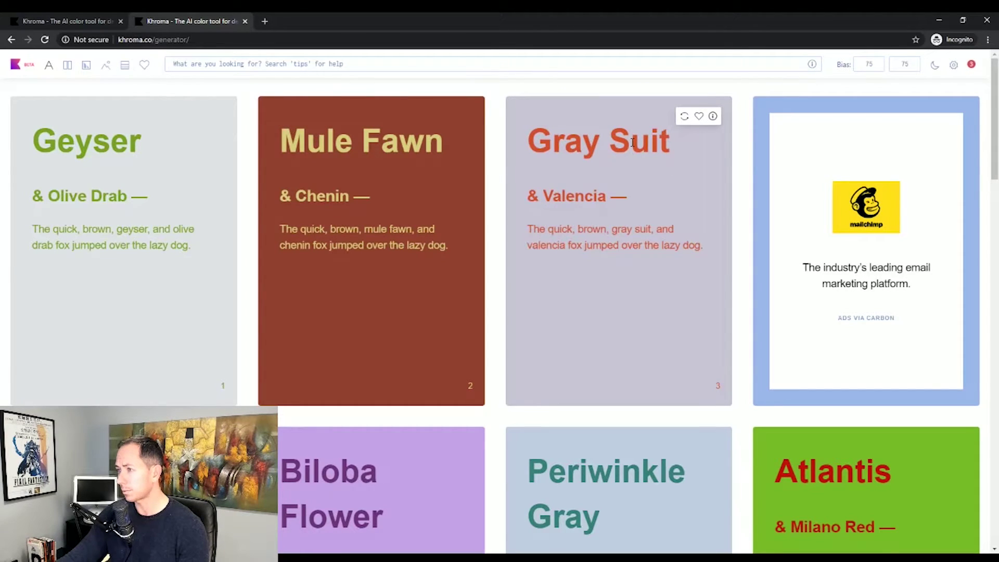
{"action": "scroll", "coordinate": [608, 217], "scroll_direction": "down", "scroll_amount": 5}
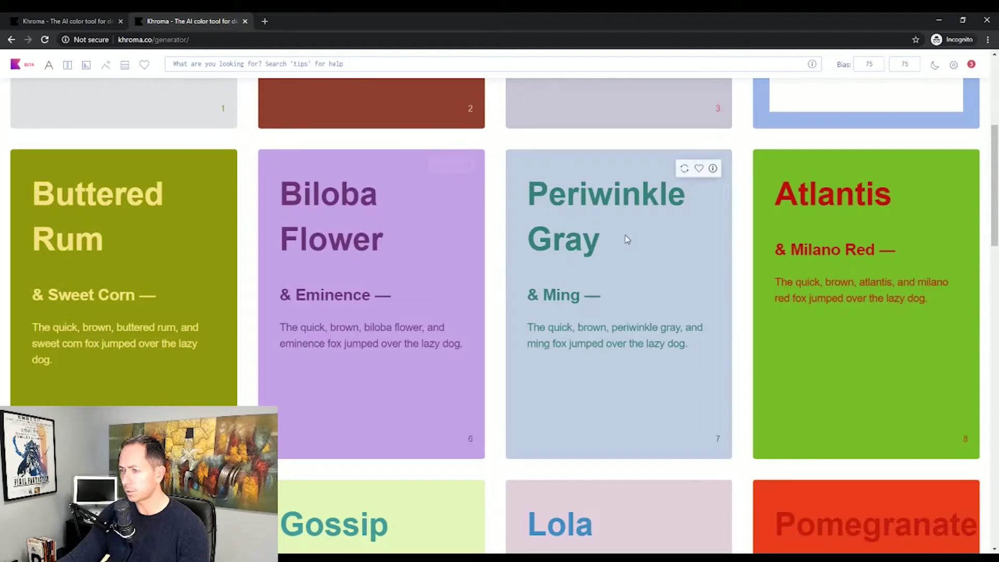
{"action": "scroll", "coordinate": [369, 324], "scroll_direction": "down", "scroll_amount": 3}
{"action": "scroll", "coordinate": [369, 323], "scroll_direction": "down", "scroll_amount": 6}
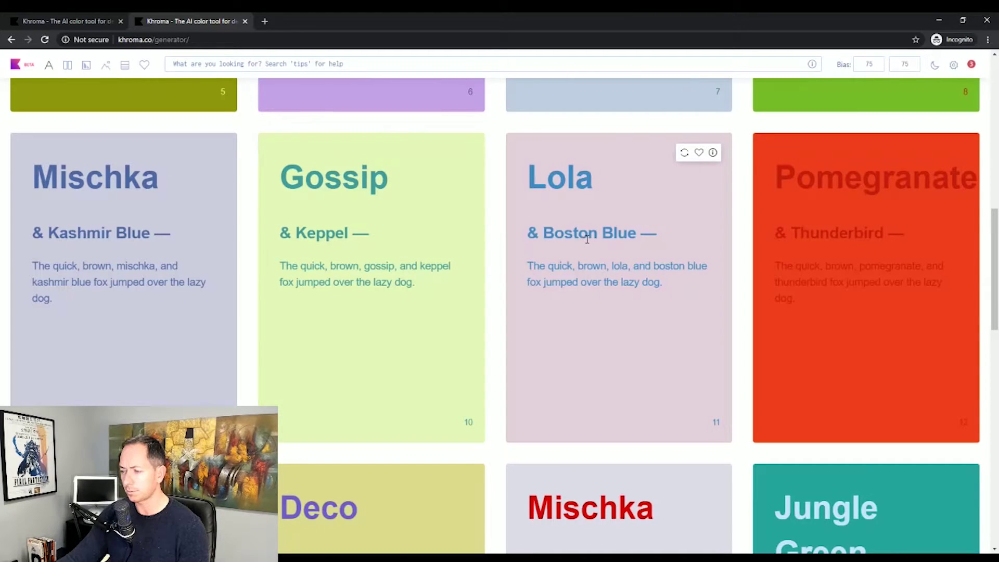
{"action": "scroll", "coordinate": [587, 239], "scroll_direction": "down", "scroll_amount": 5}
{"action": "scroll", "coordinate": [596, 248], "scroll_direction": "up", "scroll_amount": 5}
Swap the Lola pairing to Boston Blue background and check its HEX/RGB/WCAG details
{"action": "left_click", "coordinate": [684, 156]}
{"action": "left_click", "coordinate": [685, 156]}
{"action": "left_click", "coordinate": [684, 157]}
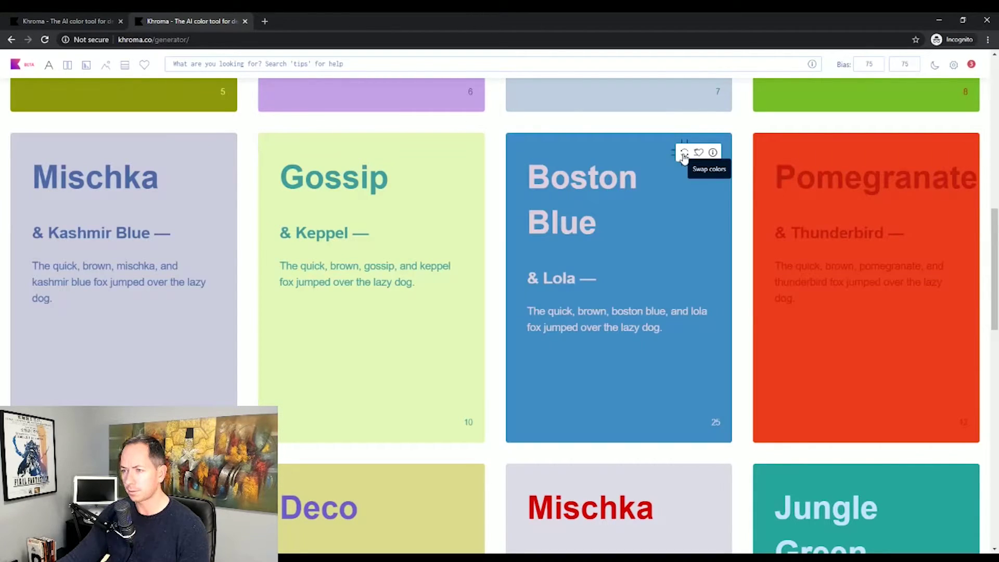
{"action": "left_click", "coordinate": [685, 156]}
{"action": "left_click", "coordinate": [684, 157]}
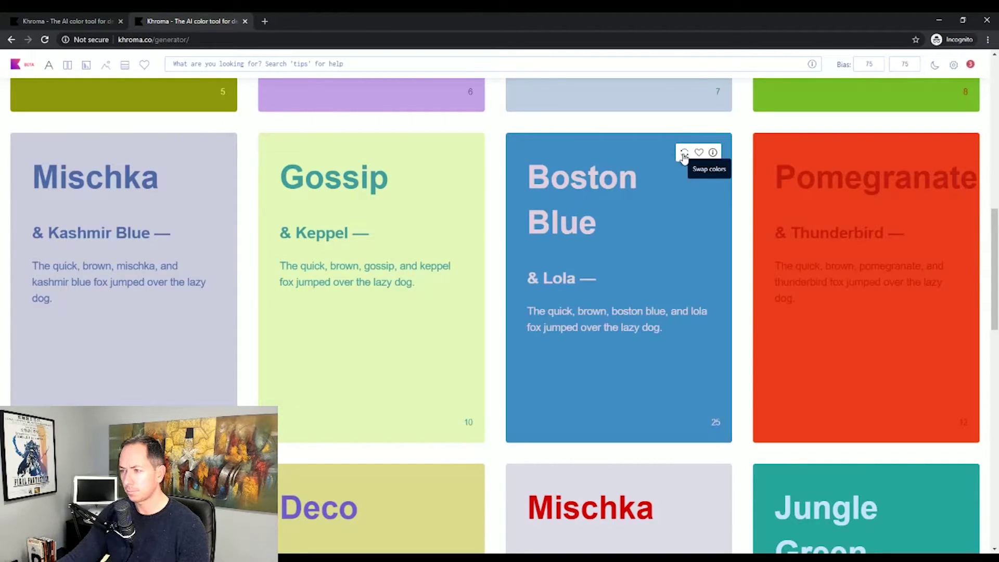
{"action": "left_click", "coordinate": [713, 152]}
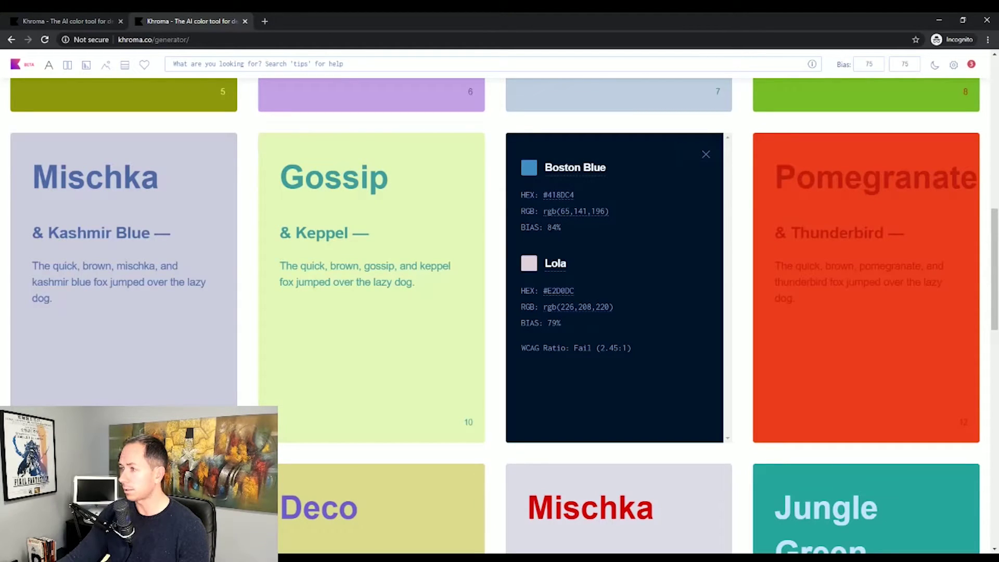
{"action": "left_click", "coordinate": [706, 155]}
{"action": "scroll", "coordinate": [669, 222], "scroll_direction": "down", "scroll_amount": 13}
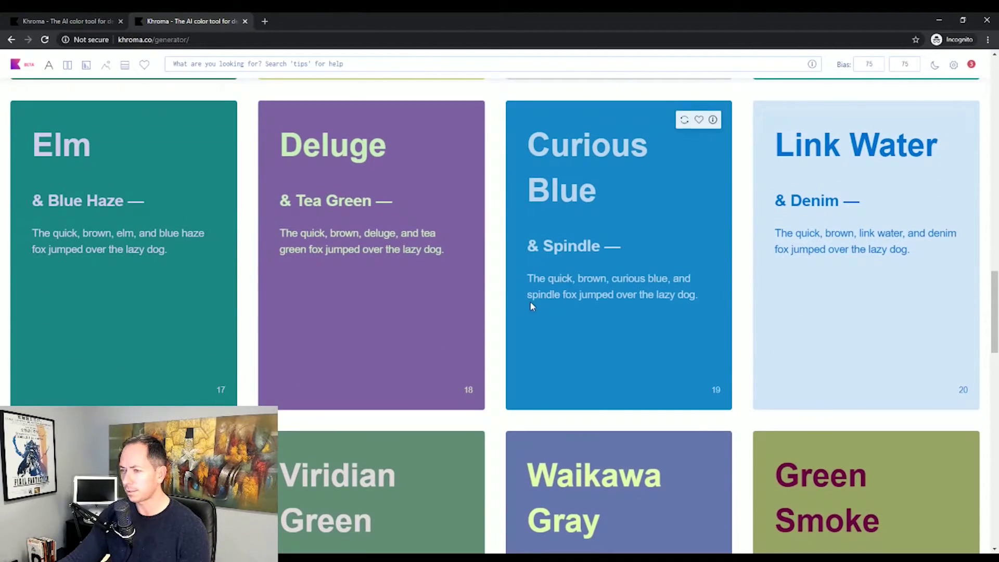
Scroll further down through the generated type pairings
{"action": "scroll", "coordinate": [530, 301], "scroll_direction": "down", "scroll_amount": 3}
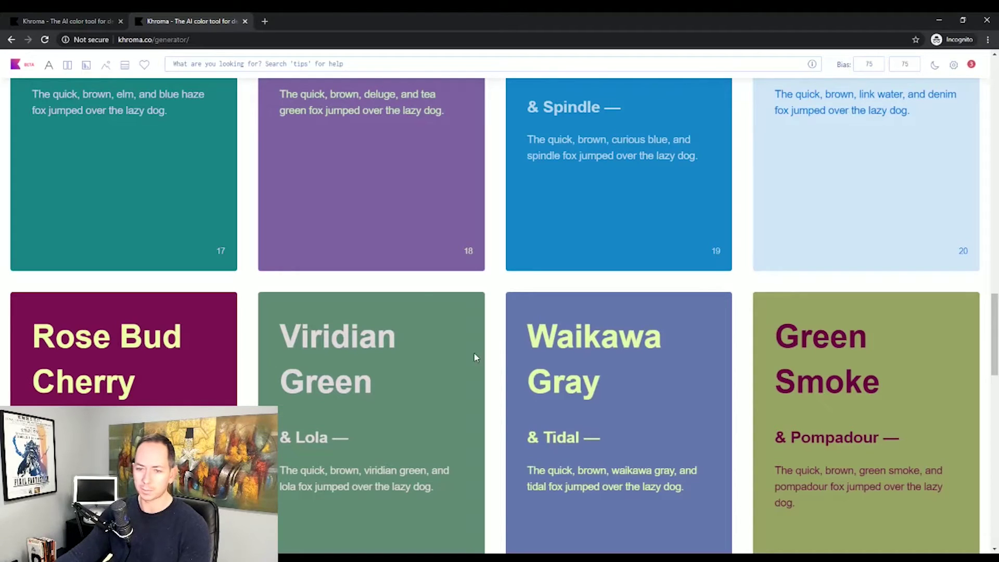
{"action": "scroll", "coordinate": [475, 357], "scroll_direction": "down", "scroll_amount": 3}
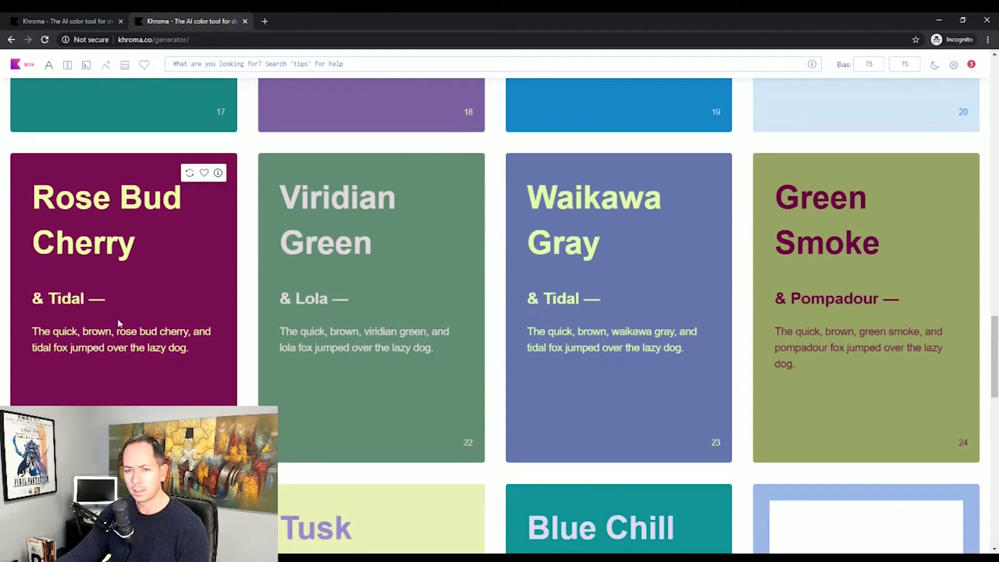
{"action": "scroll", "coordinate": [159, 297], "scroll_direction": "down", "scroll_amount": 12}
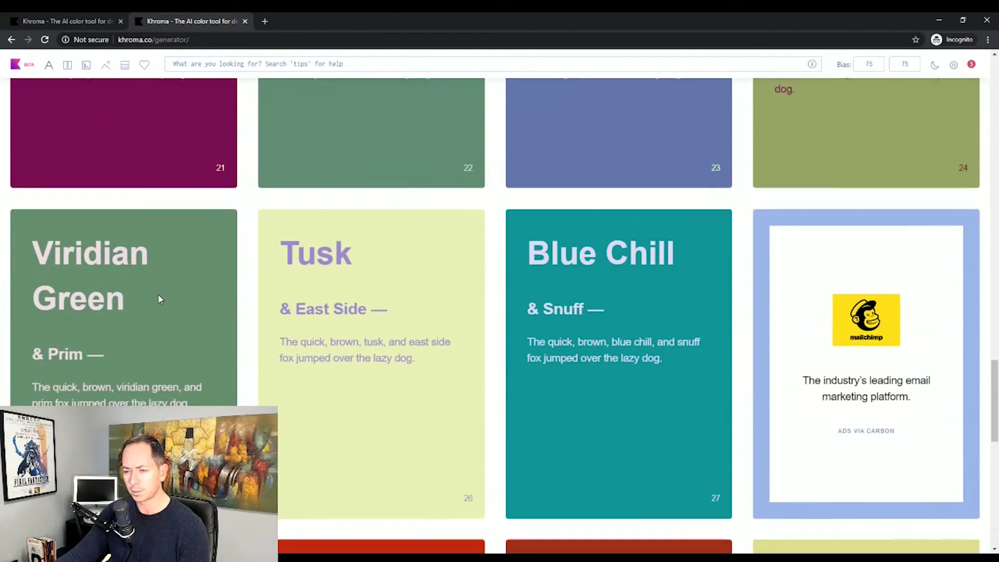
{"action": "scroll", "coordinate": [158, 305], "scroll_direction": "down", "scroll_amount": 12}
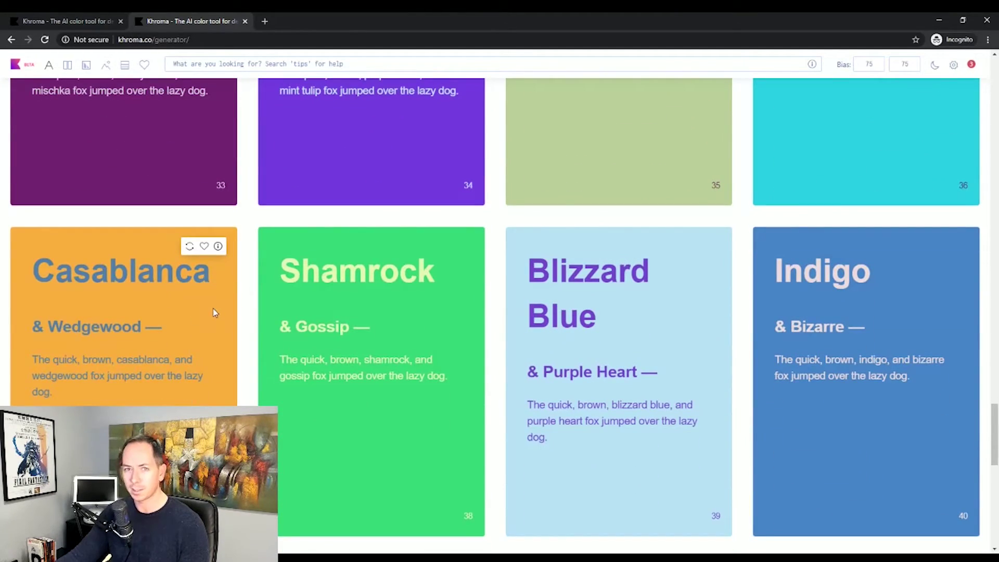
{"action": "scroll", "coordinate": [198, 322], "scroll_direction": "down", "scroll_amount": 3}
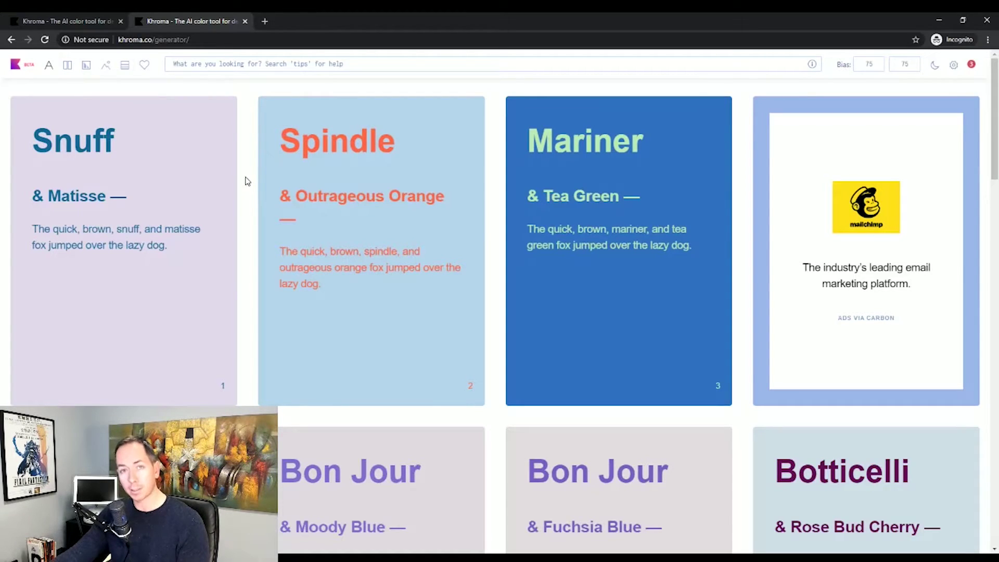
Regenerate the type pairings, then view them as poster swatches
{"action": "left_click", "coordinate": [48, 66]}
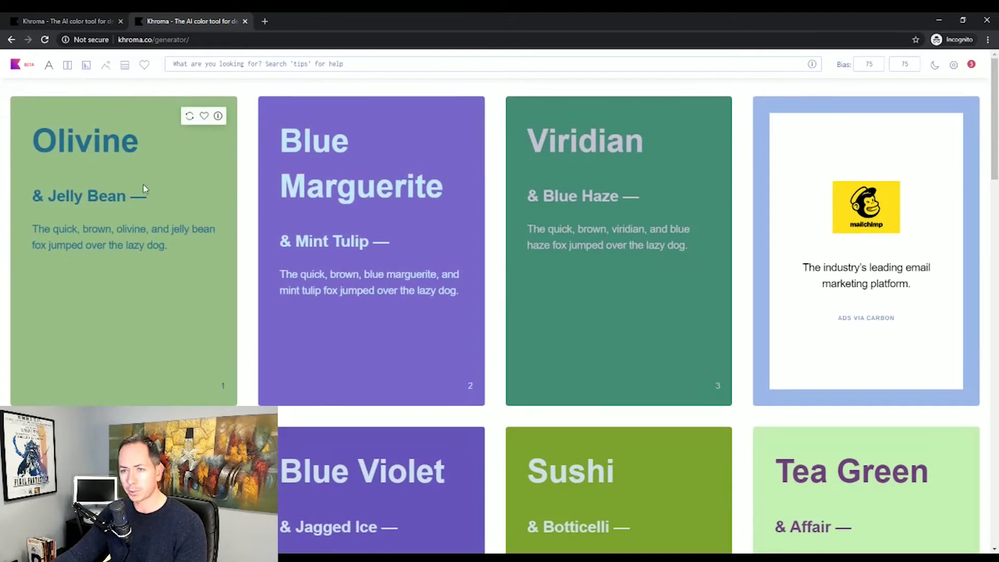
{"action": "left_click", "coordinate": [65, 64]}
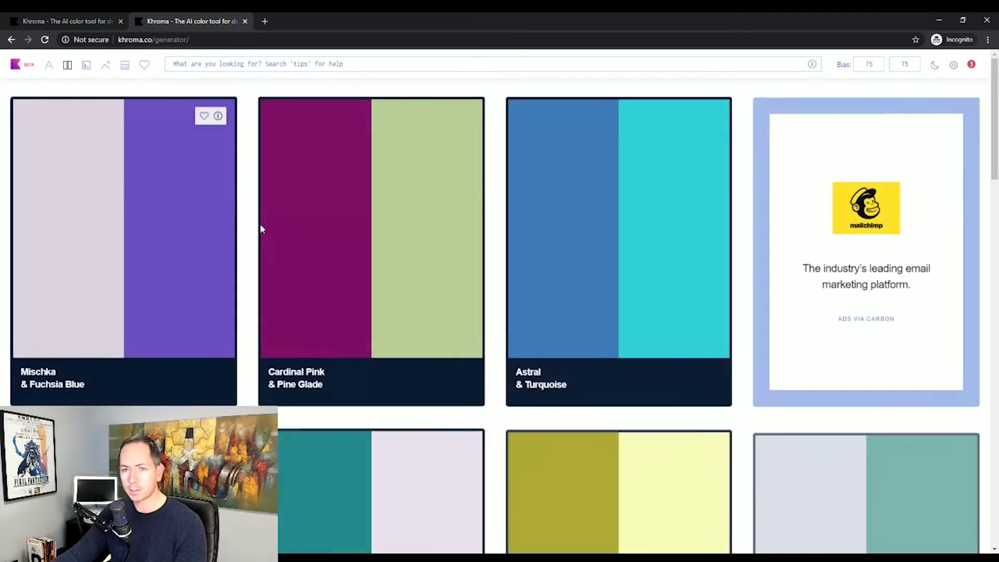
{"action": "scroll", "coordinate": [248, 275], "scroll_direction": "down", "scroll_amount": 15}
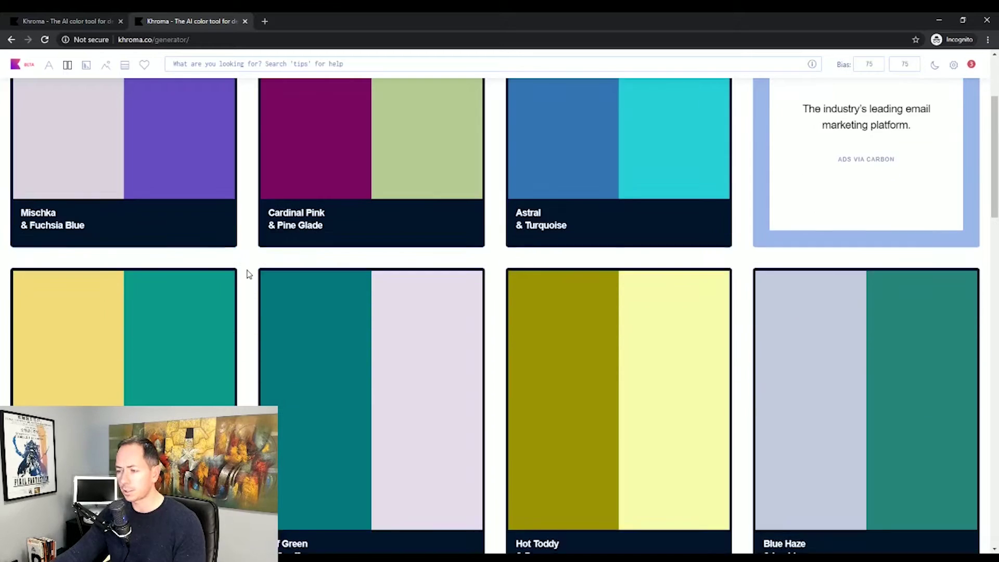
{"action": "scroll", "coordinate": [249, 275], "scroll_direction": "down", "scroll_amount": 4}
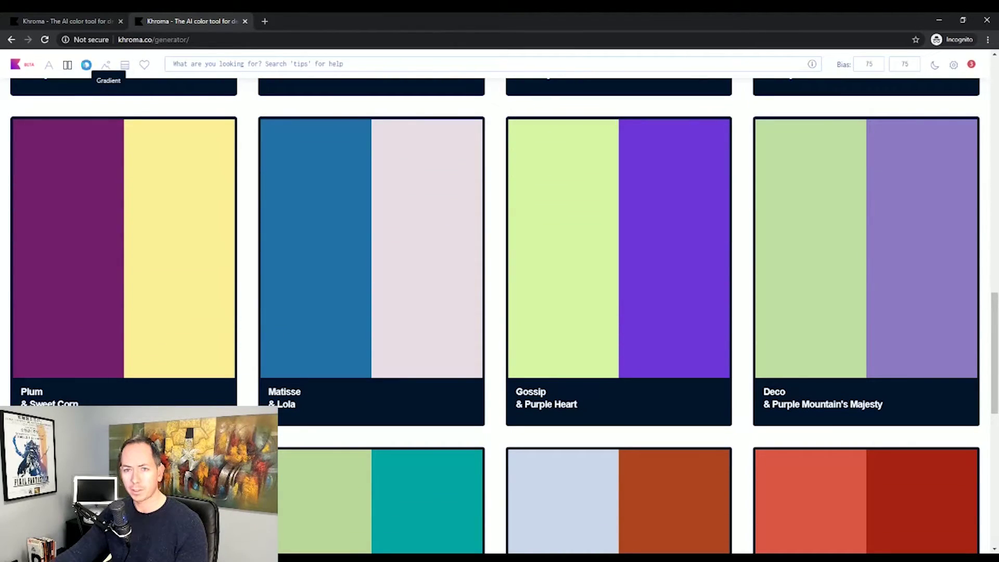
Switch to the Gradient view and browse the two-colour gradient cards
{"action": "left_click", "coordinate": [87, 65]}
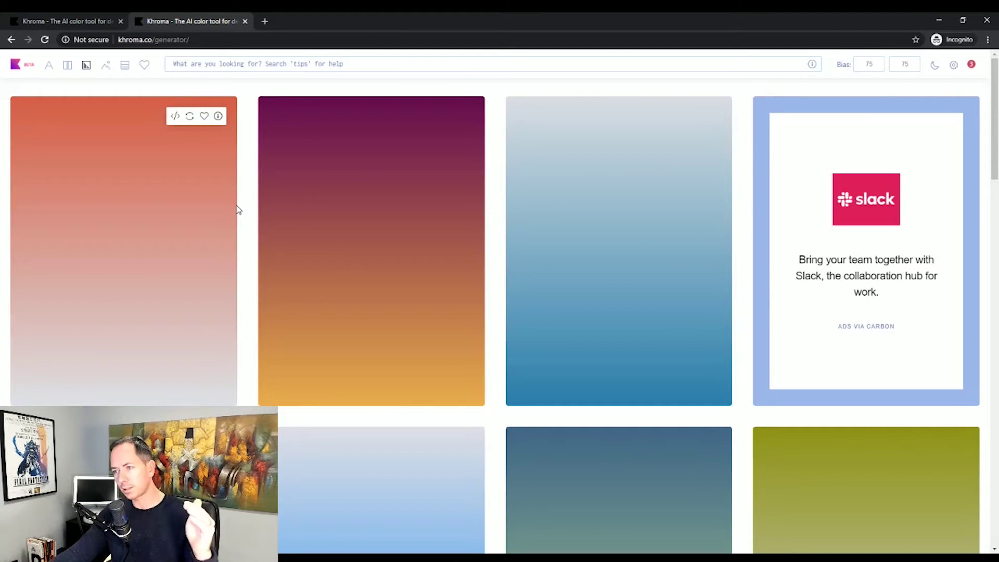
{"action": "scroll", "coordinate": [247, 233], "scroll_direction": "down", "scroll_amount": 10}
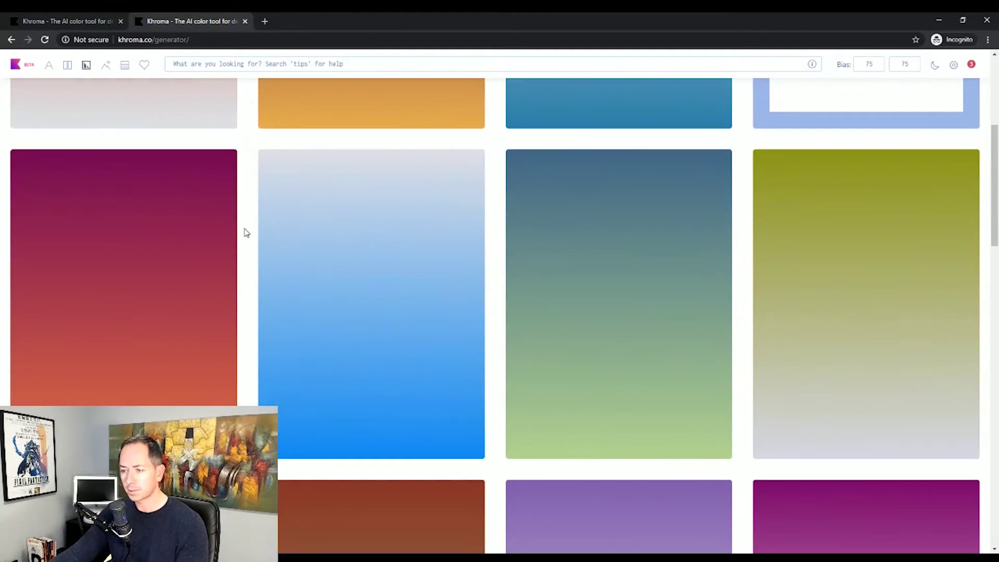
{"action": "scroll", "coordinate": [247, 233], "scroll_direction": "down", "scroll_amount": 9}
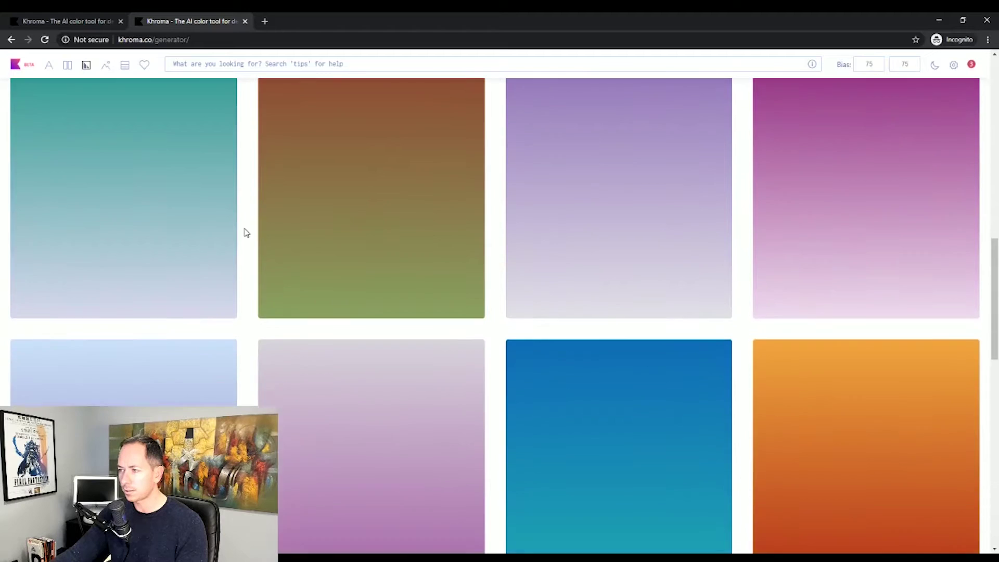
{"action": "scroll", "coordinate": [246, 232], "scroll_direction": "down", "scroll_amount": 10}
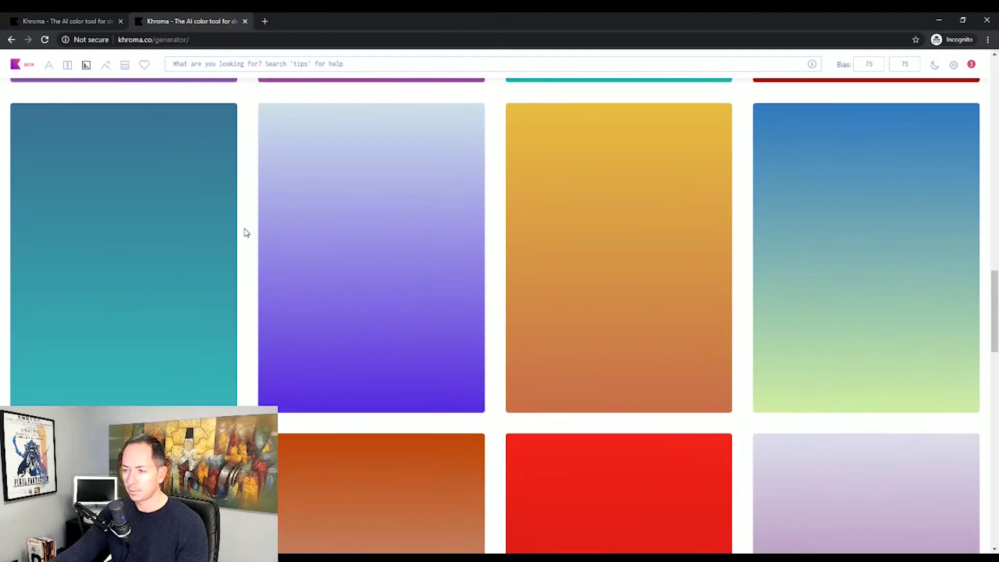
{"action": "scroll", "coordinate": [246, 233], "scroll_direction": "down", "scroll_amount": 3}
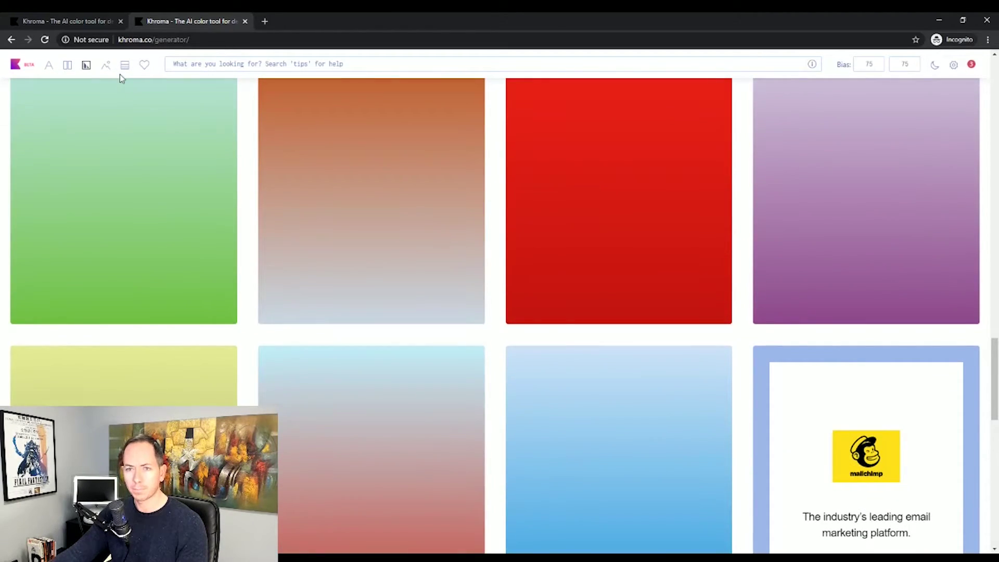
Preview the colour pairs on the sample portrait photo, then switch to the Palette view
{"action": "left_click", "coordinate": [108, 67]}
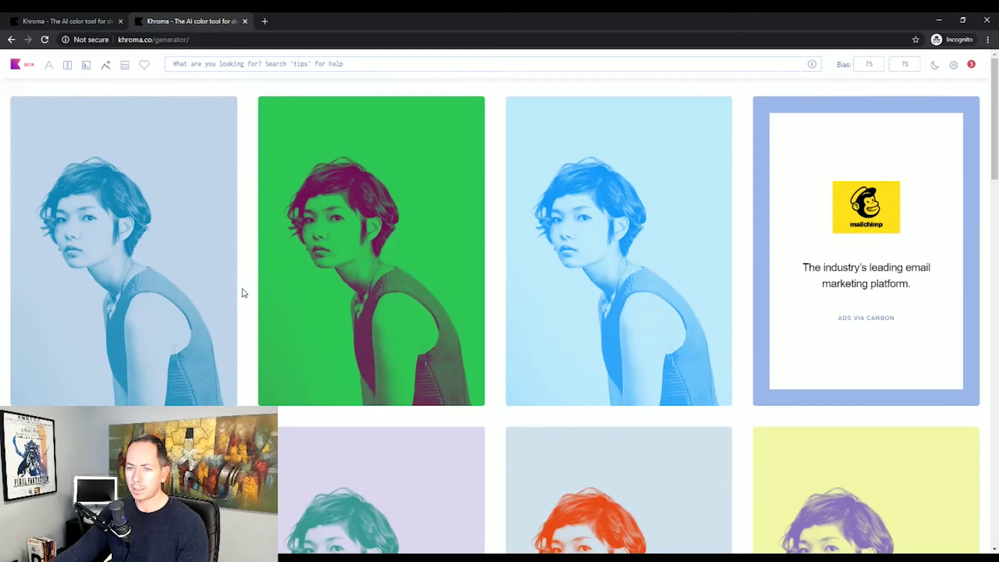
{"action": "scroll", "coordinate": [243, 291], "scroll_direction": "down", "scroll_amount": 4}
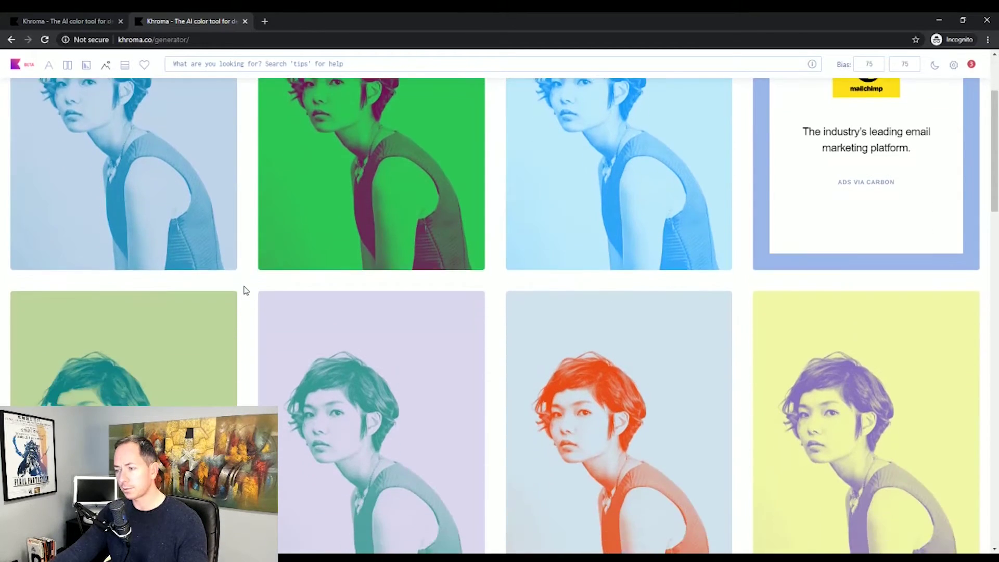
{"action": "scroll", "coordinate": [246, 291], "scroll_direction": "down", "scroll_amount": 10}
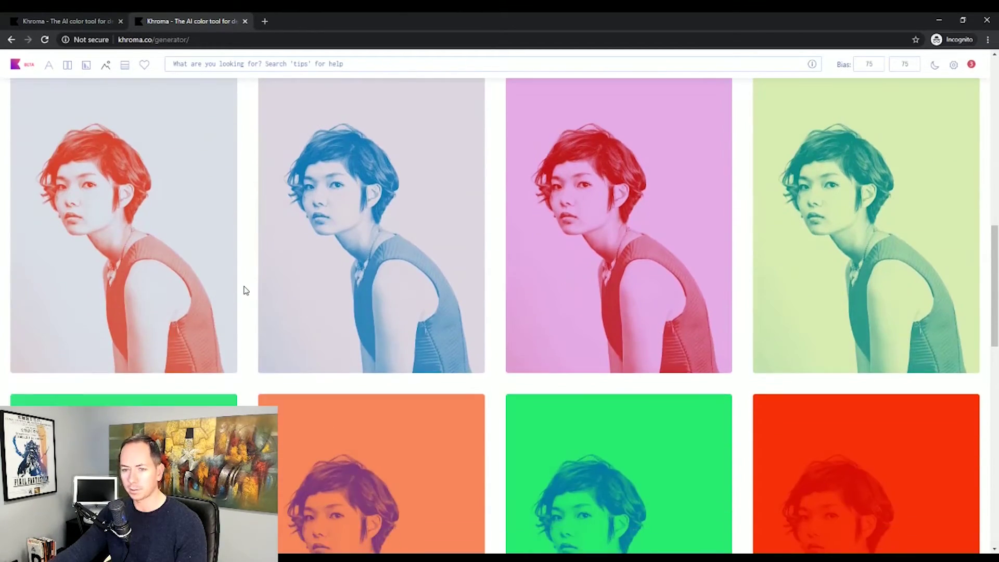
{"action": "scroll", "coordinate": [246, 290], "scroll_direction": "down", "scroll_amount": 10}
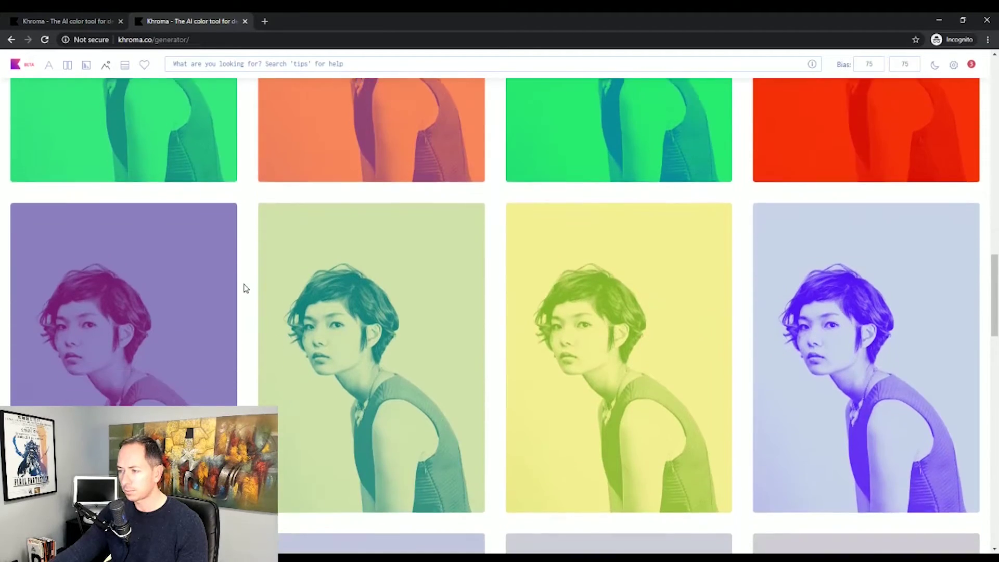
{"action": "scroll", "coordinate": [246, 289], "scroll_direction": "down", "scroll_amount": 9}
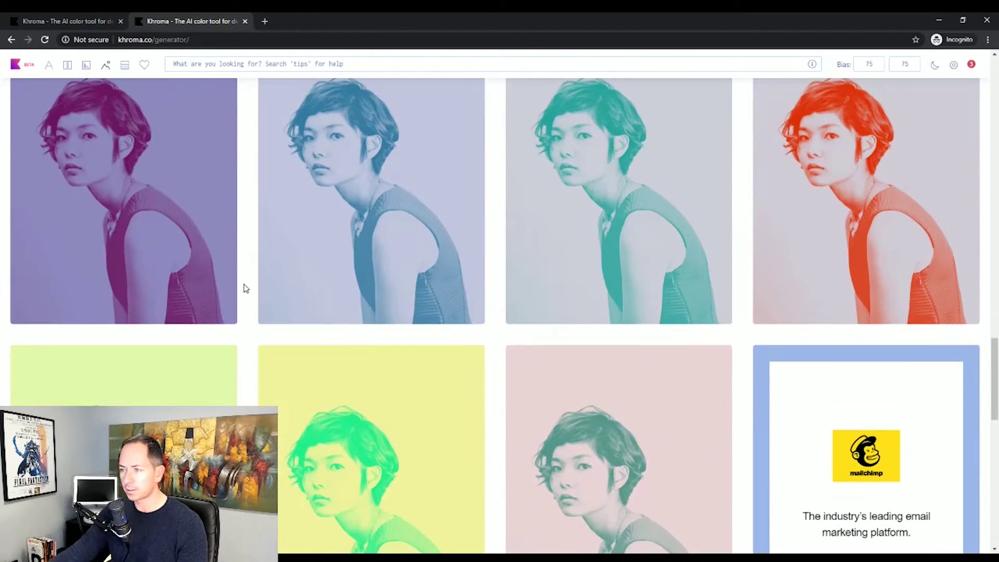
{"action": "scroll", "coordinate": [247, 289], "scroll_direction": "down", "scroll_amount": 3}
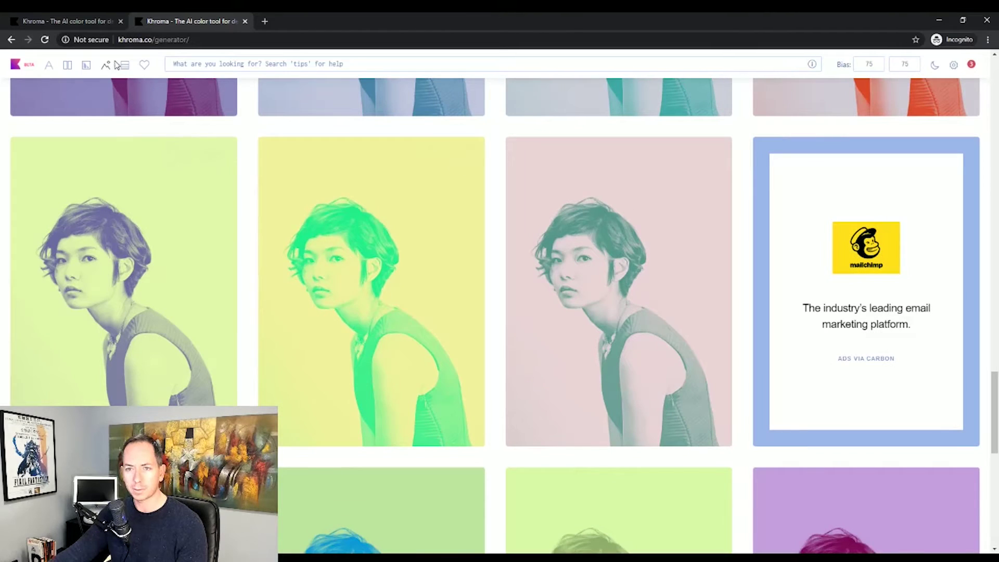
{"action": "left_click", "coordinate": [125, 67]}
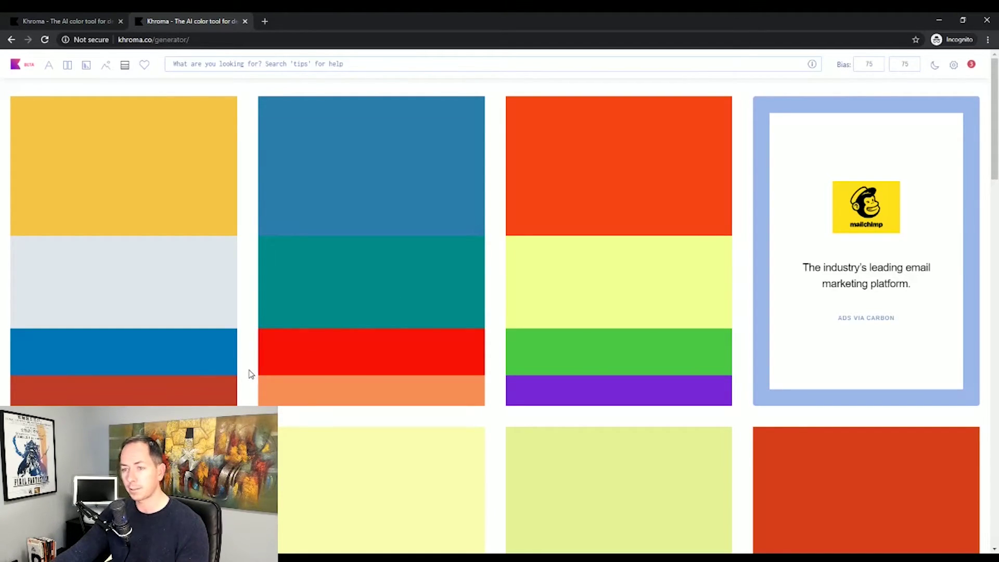
Favourite the Calypso, Mystic, Tidal and Vermilion palette and check its colour details
{"action": "scroll", "coordinate": [247, 380], "scroll_direction": "down", "scroll_amount": 4}
{"action": "scroll", "coordinate": [242, 396], "scroll_direction": "down", "scroll_amount": 4}
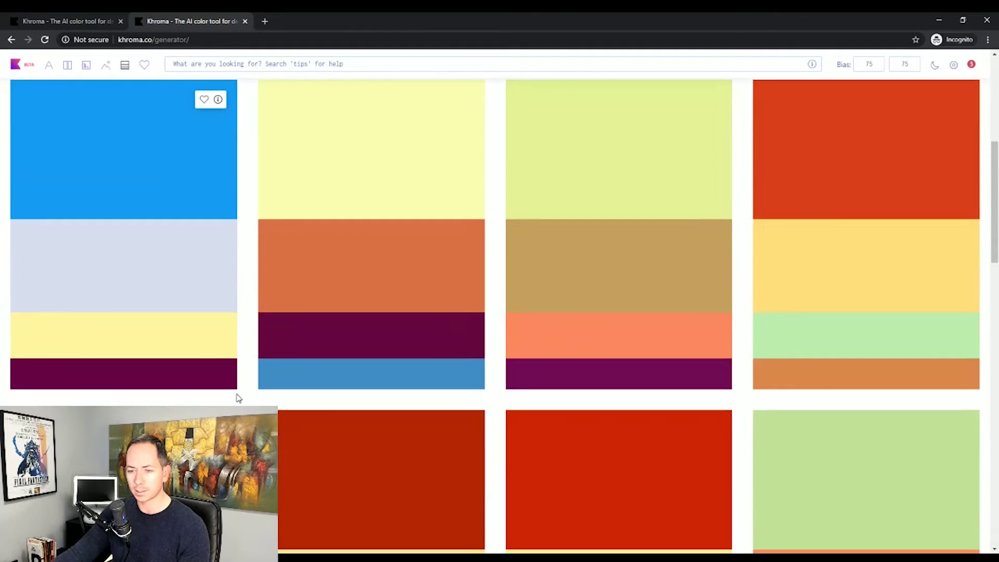
{"action": "scroll", "coordinate": [240, 399], "scroll_direction": "down", "scroll_amount": 3}
{"action": "mouse_move", "coordinate": [366, 330]}
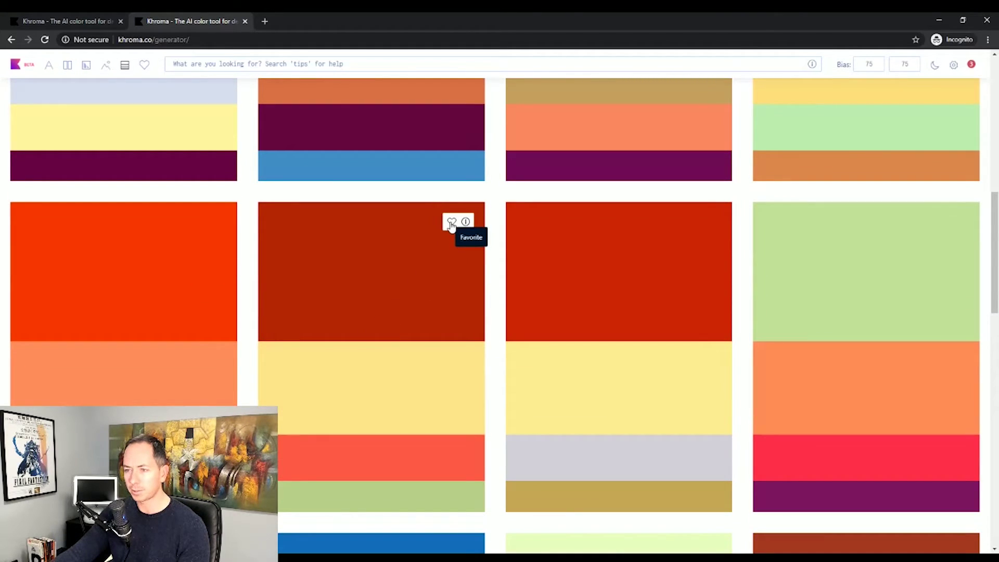
{"action": "scroll", "coordinate": [384, 285], "scroll_direction": "down", "scroll_amount": 6}
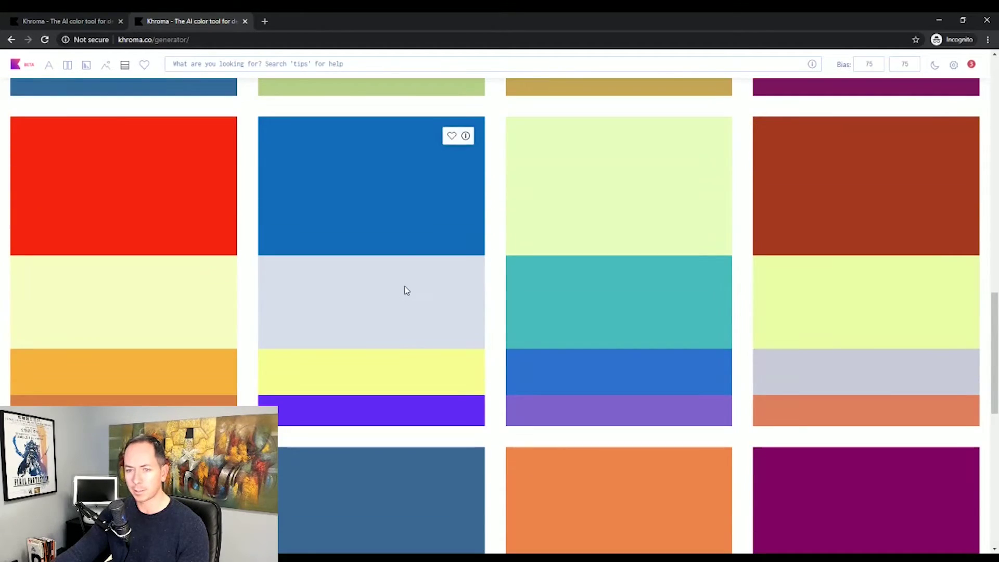
{"action": "scroll", "coordinate": [626, 255], "scroll_direction": "down", "scroll_amount": 6}
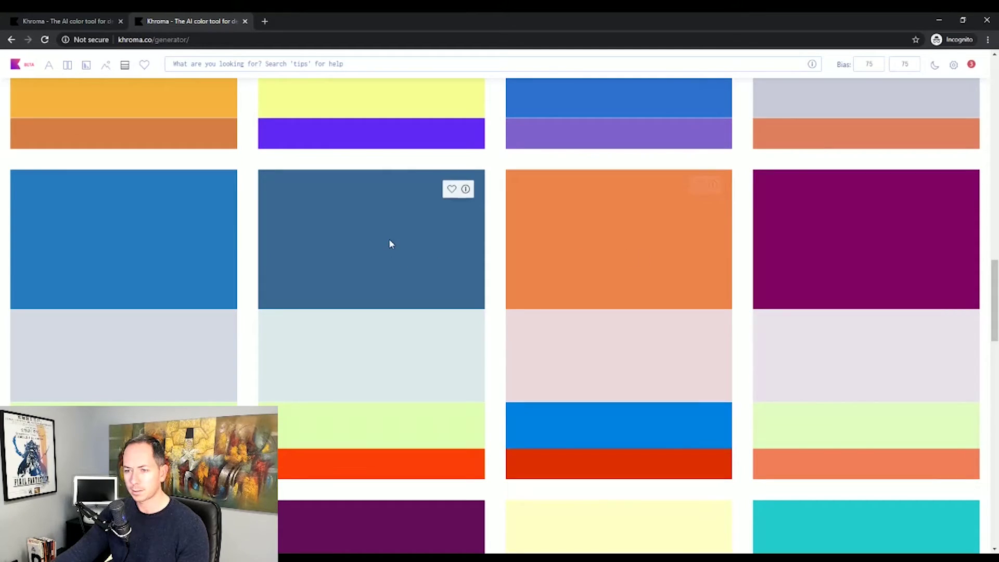
{"action": "left_click", "coordinate": [452, 192]}
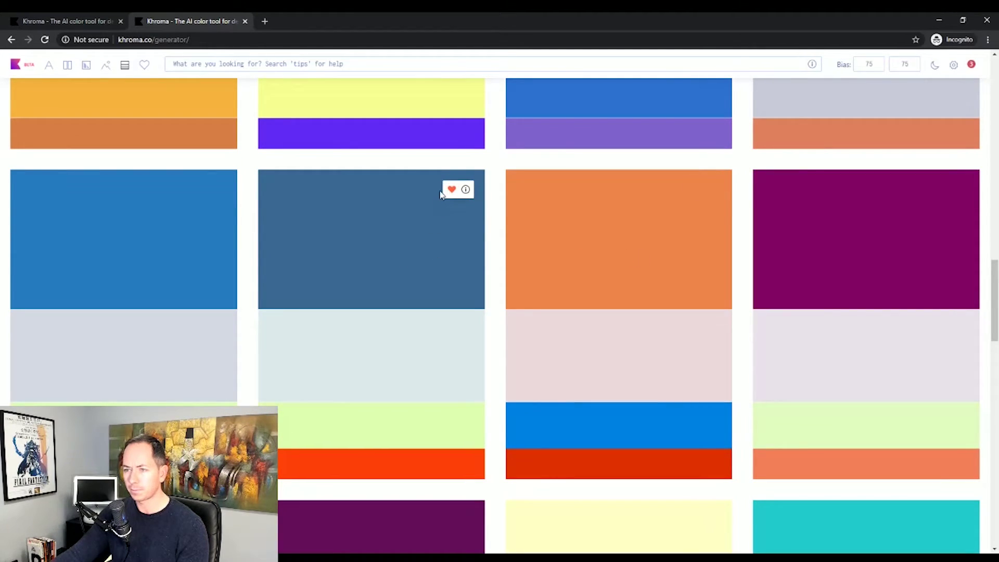
{"action": "left_click", "coordinate": [466, 190]}
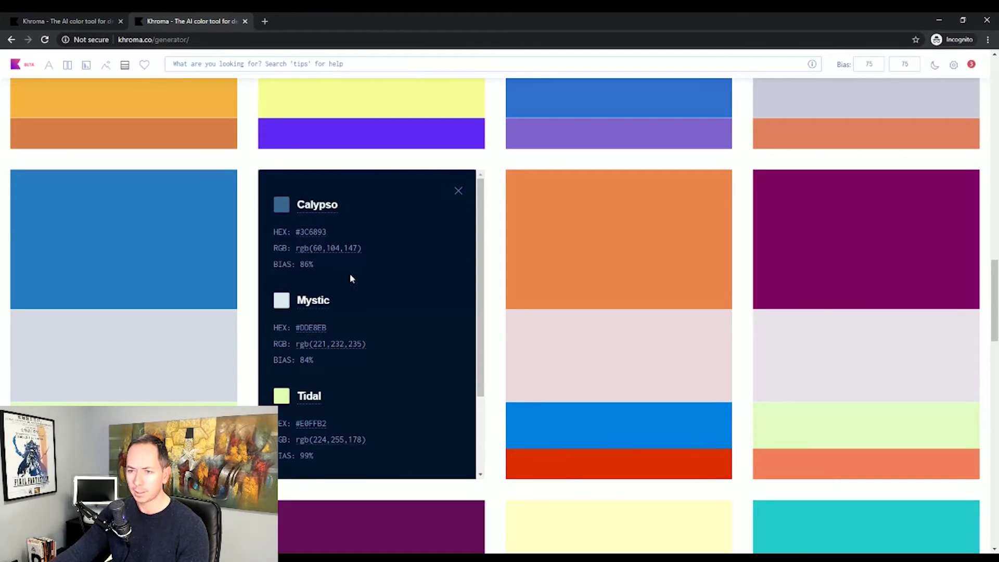
{"action": "scroll", "coordinate": [350, 273], "scroll_direction": "down", "scroll_amount": 2}
{"action": "scroll", "coordinate": [351, 270], "scroll_direction": "up", "scroll_amount": 2}
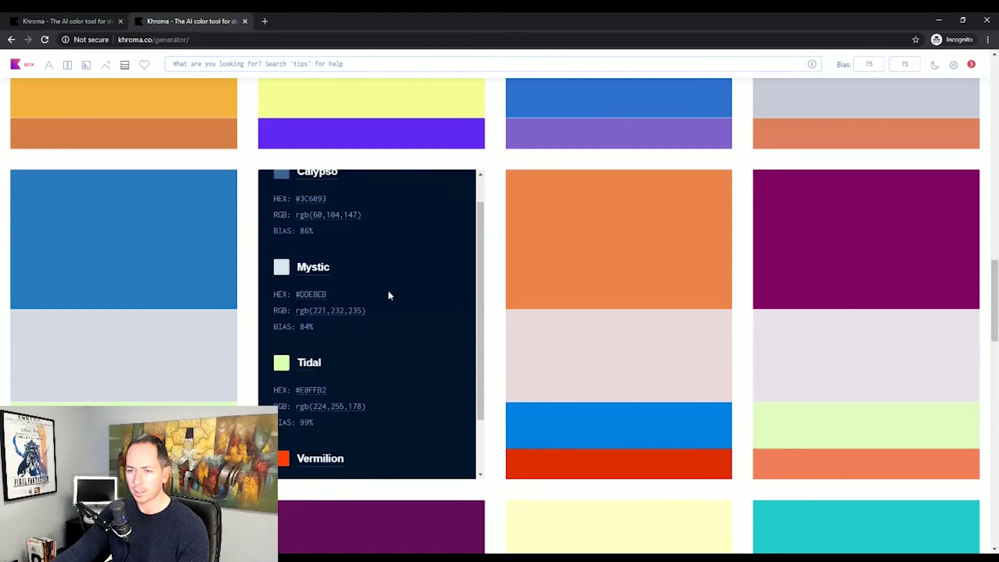
{"action": "scroll", "coordinate": [393, 303], "scroll_direction": "up", "scroll_amount": 3}
{"action": "scroll", "coordinate": [367, 373], "scroll_direction": "up", "scroll_amount": 10}
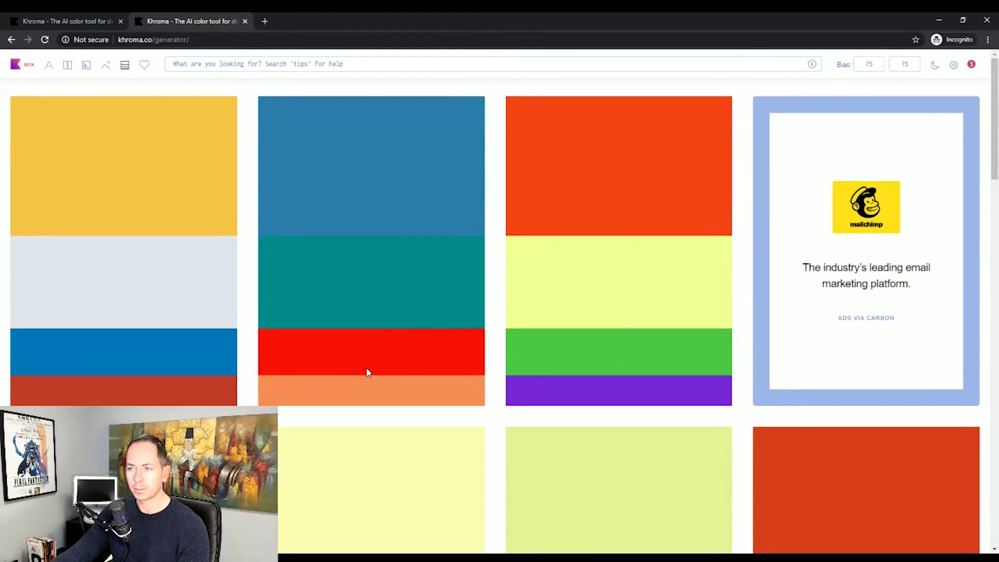
Check the saved Boston Blue pair and palette in Favorites, then return to the generator
{"action": "left_click", "coordinate": [145, 65]}
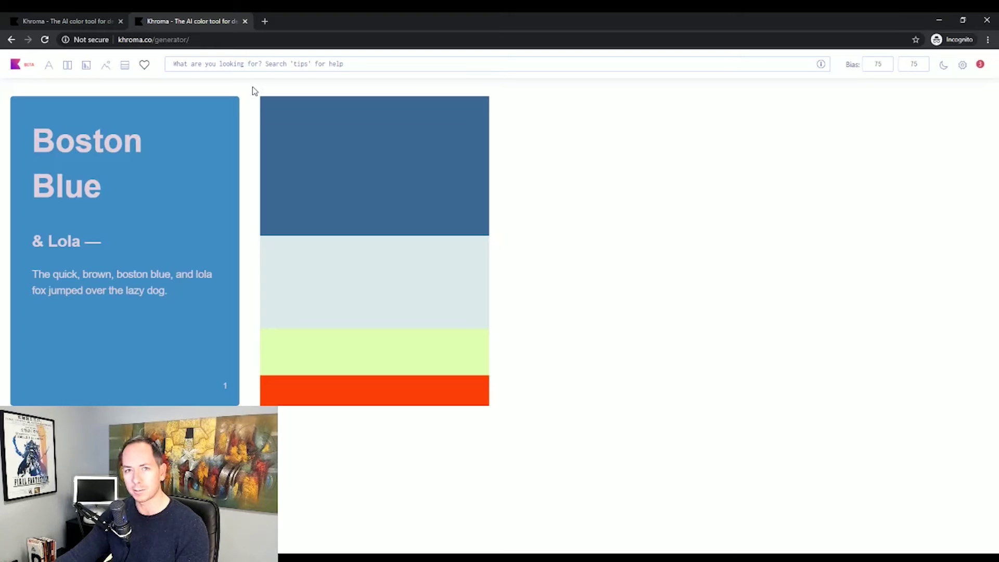
{"action": "left_click", "coordinate": [252, 89]}
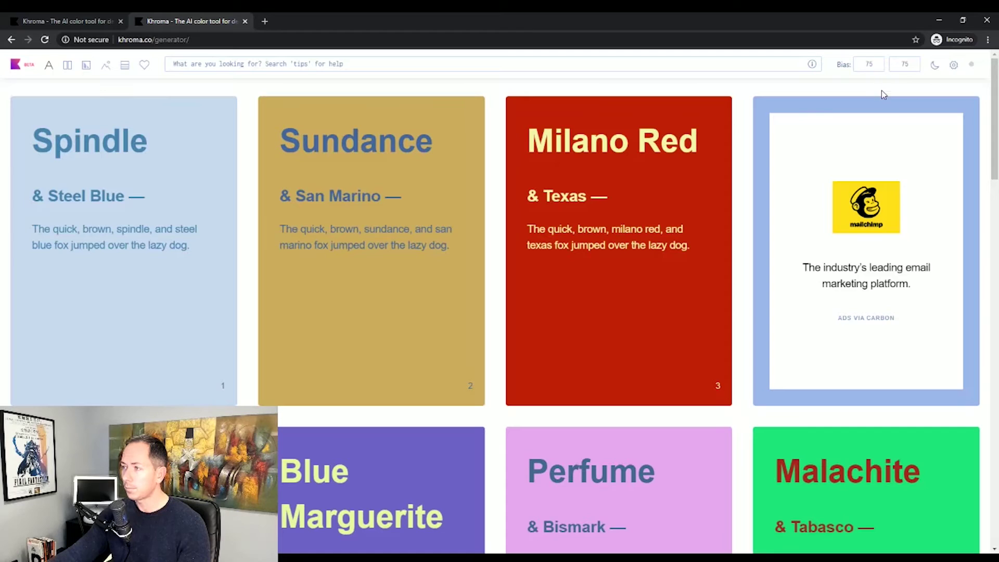
Open Settings and scroll to the 'Save your data' section with the Download Khroma data button
{"action": "left_click", "coordinate": [954, 65]}
{"action": "scroll", "coordinate": [479, 261], "scroll_direction": "down", "scroll_amount": 2}
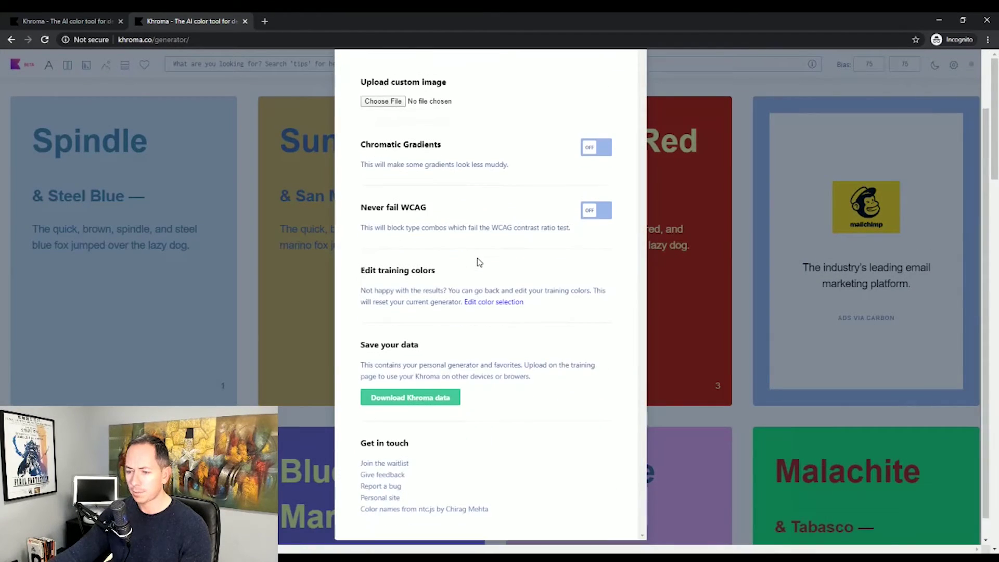
{"action": "scroll", "coordinate": [488, 301], "scroll_direction": "up", "scroll_amount": 2}
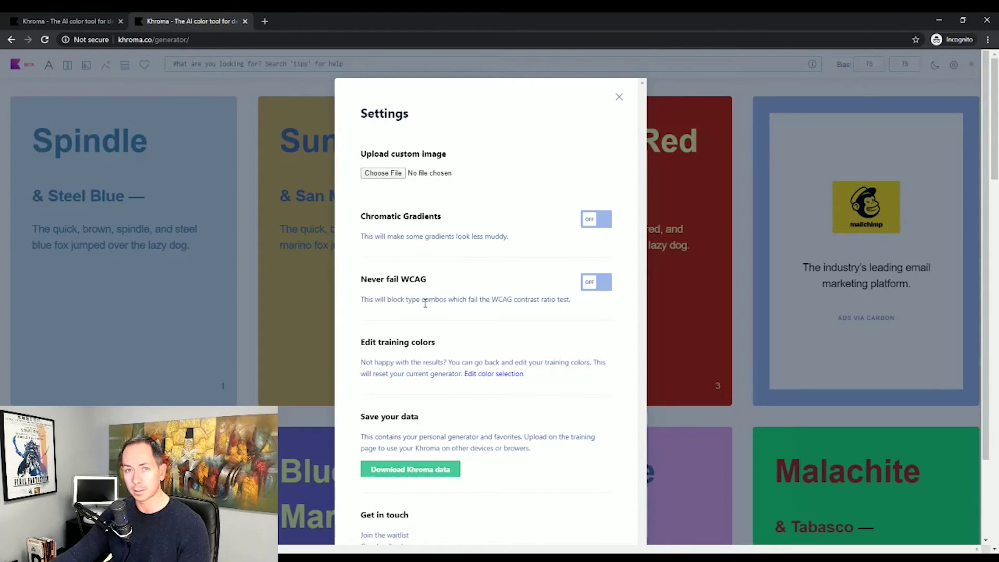
{"action": "scroll", "coordinate": [466, 414], "scroll_direction": "down", "scroll_amount": 2}
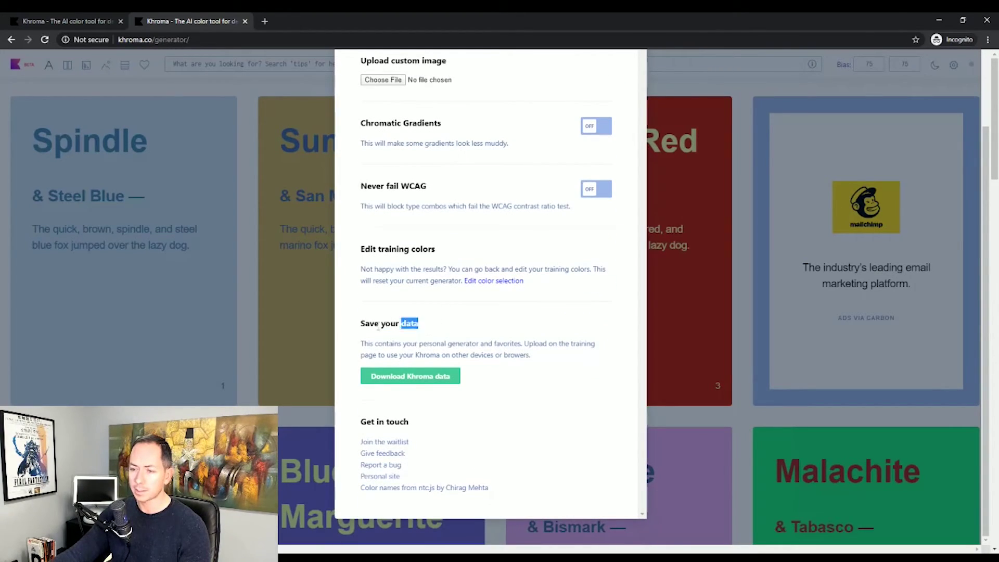
{"action": "left_click_drag", "start_coordinate": [379, 330], "coordinate": [359, 327]}
{"action": "left_click", "coordinate": [444, 339]}
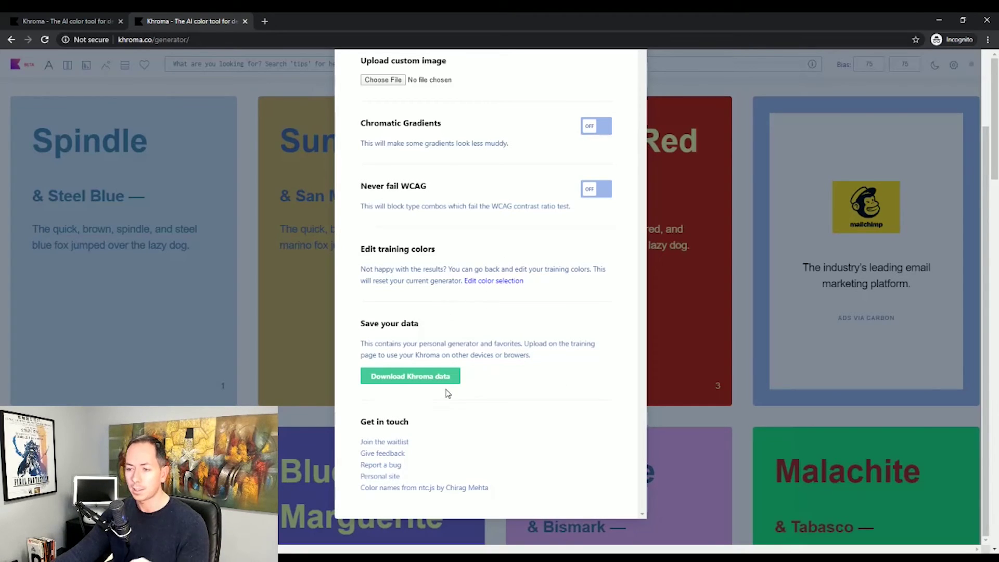
{"action": "scroll", "coordinate": [619, 191], "scroll_direction": "up", "scroll_amount": 3}
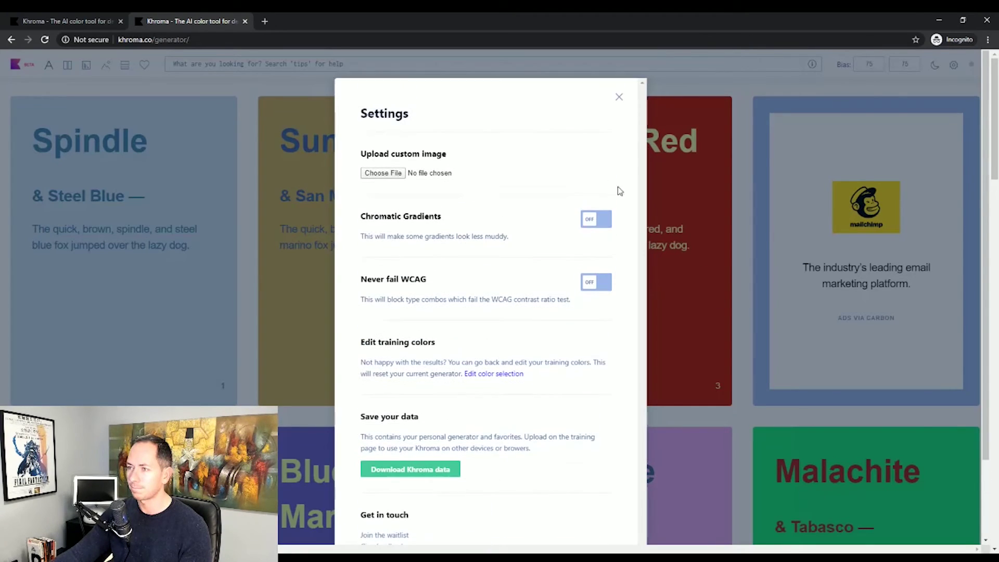
Close Settings to return to type pairings like Shamrock & Tabasco
{"action": "left_click", "coordinate": [621, 97]}
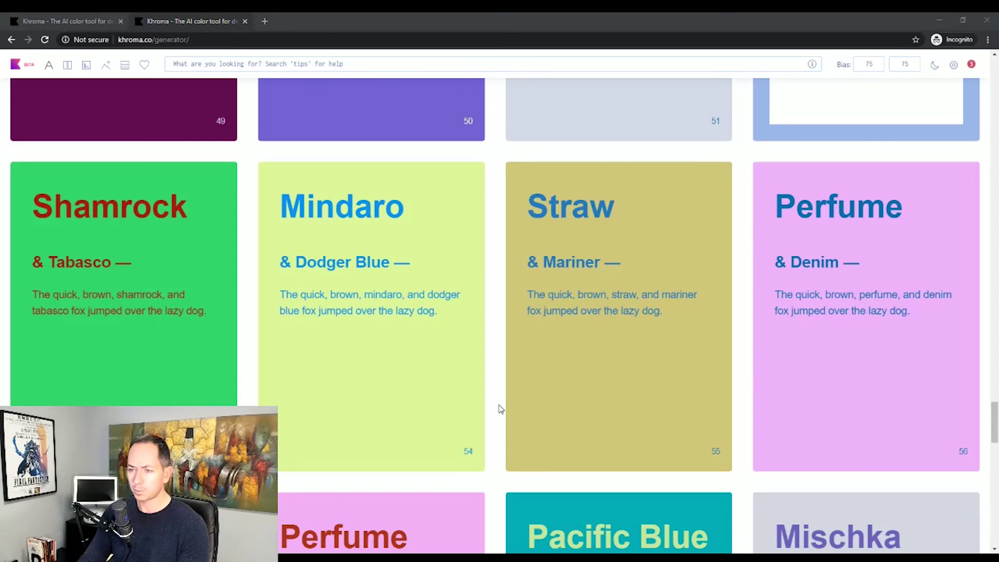